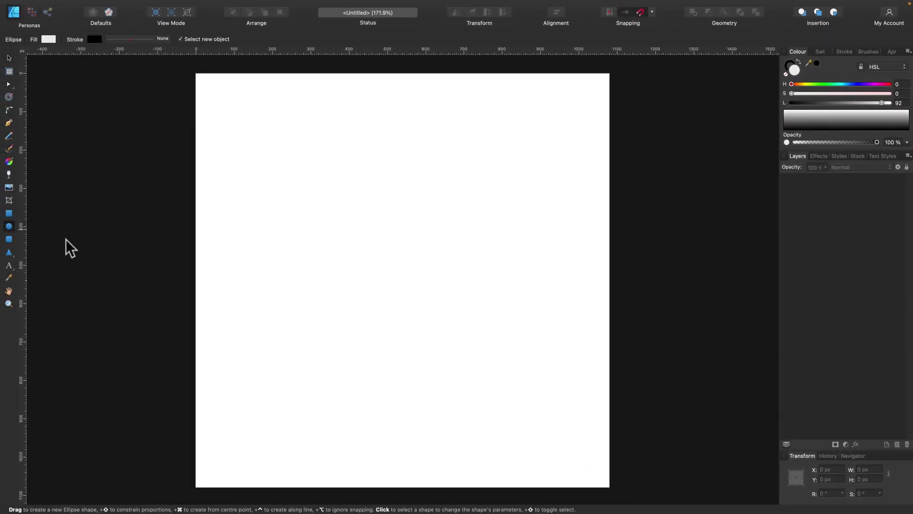
Draw a large circle and fill it golden yellow (H 44, S 100, L 56)
drag(239, 135, 458, 353)
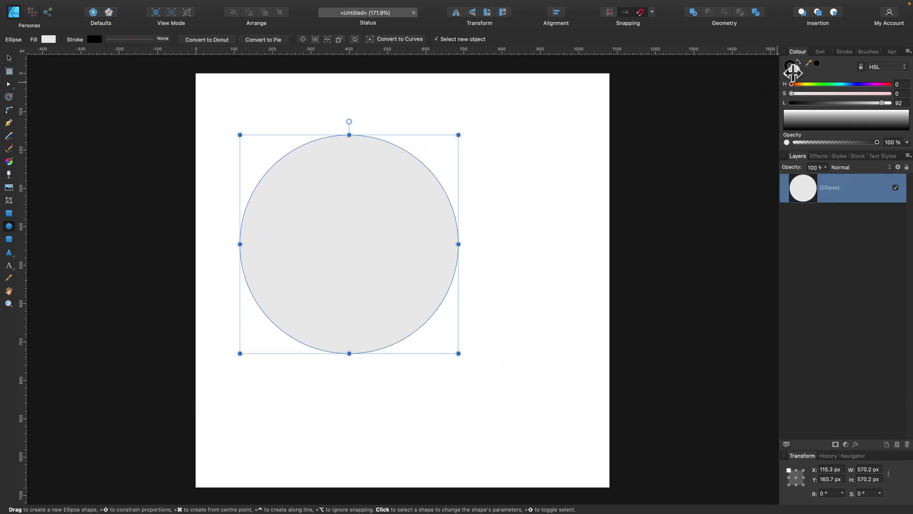
drag(793, 72, 803, 84)
click(908, 51)
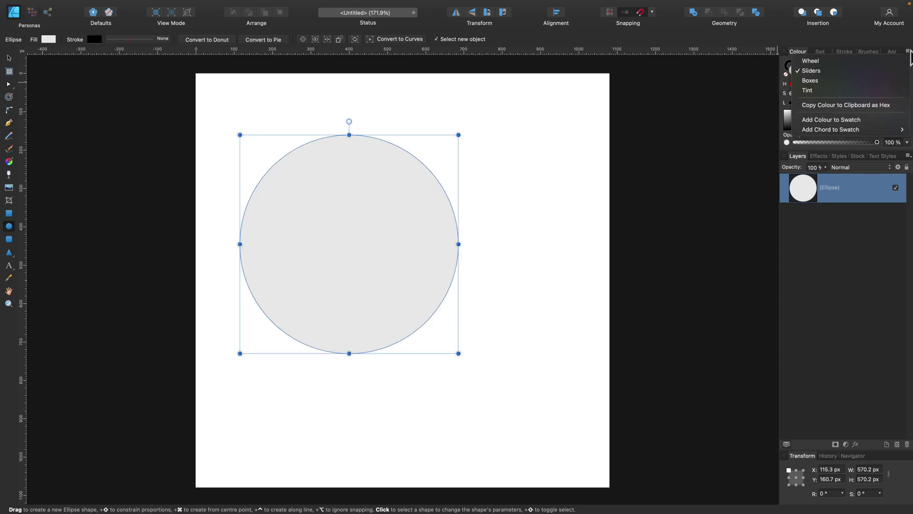
click(879, 62)
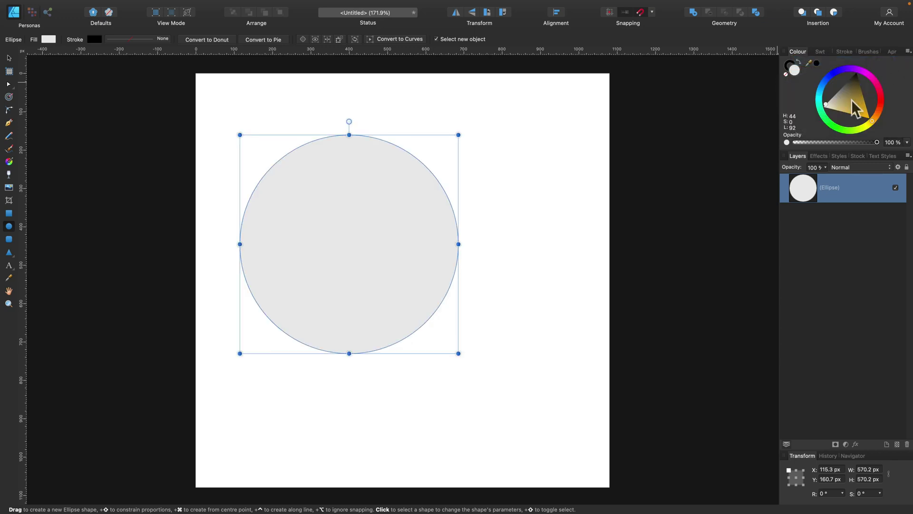
drag(854, 80, 842, 139)
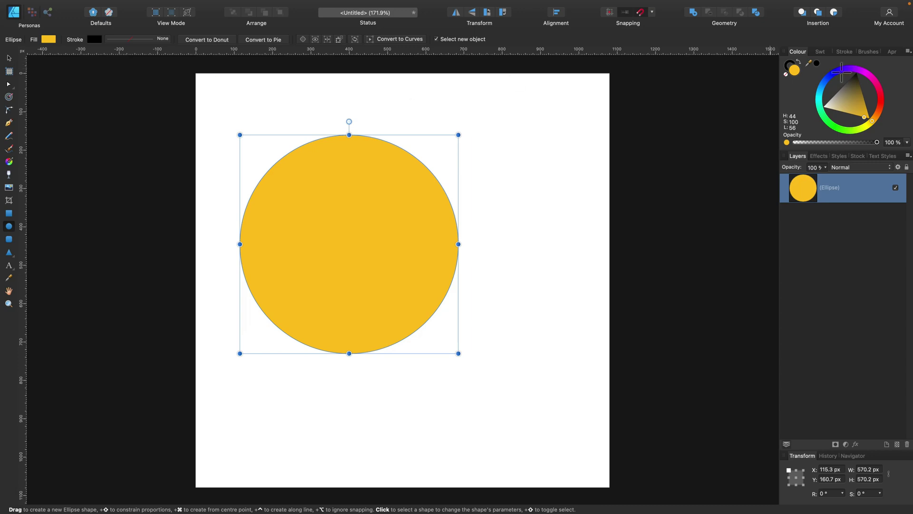
Remove the circle's outline and shift it right toward the page centre
click(790, 65)
click(785, 74)
click(8, 57)
drag(384, 171, 432, 159)
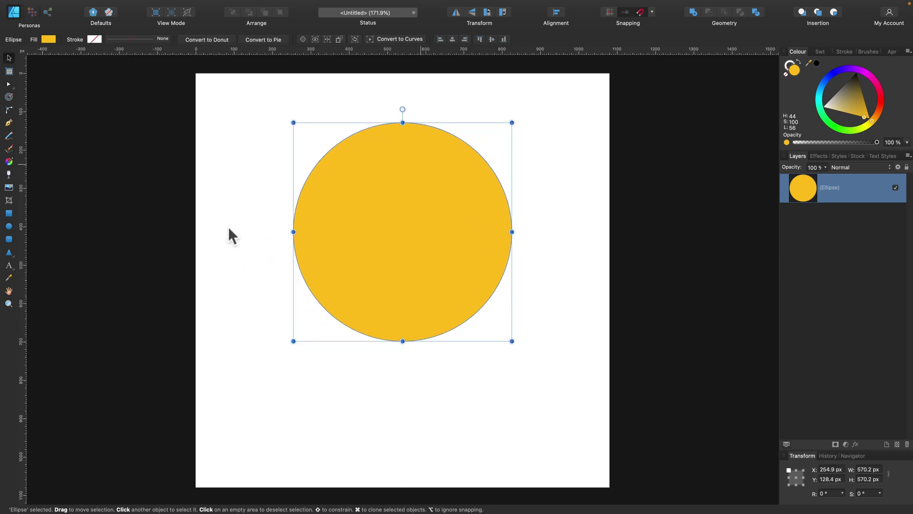
Draw a tall rectangle over the circle's lower half and centre it under the circle
click(8, 213)
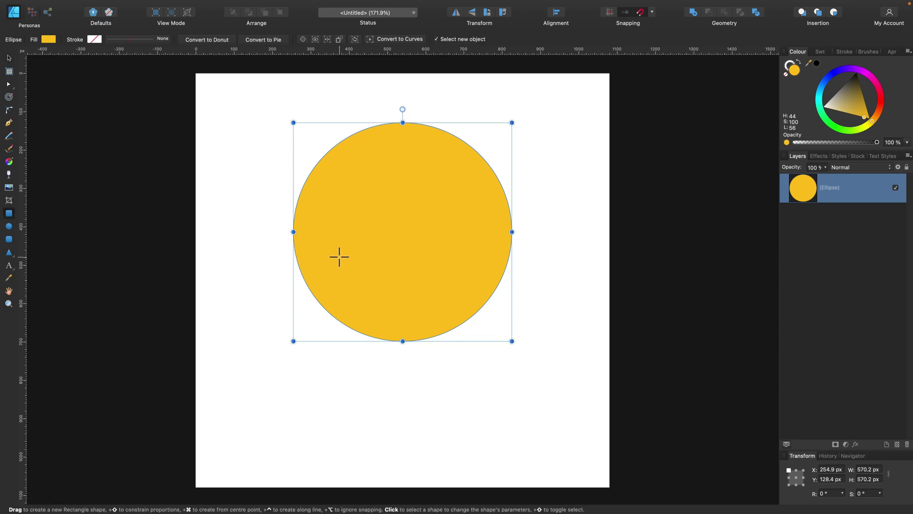
drag(350, 259, 444, 416)
click(9, 58)
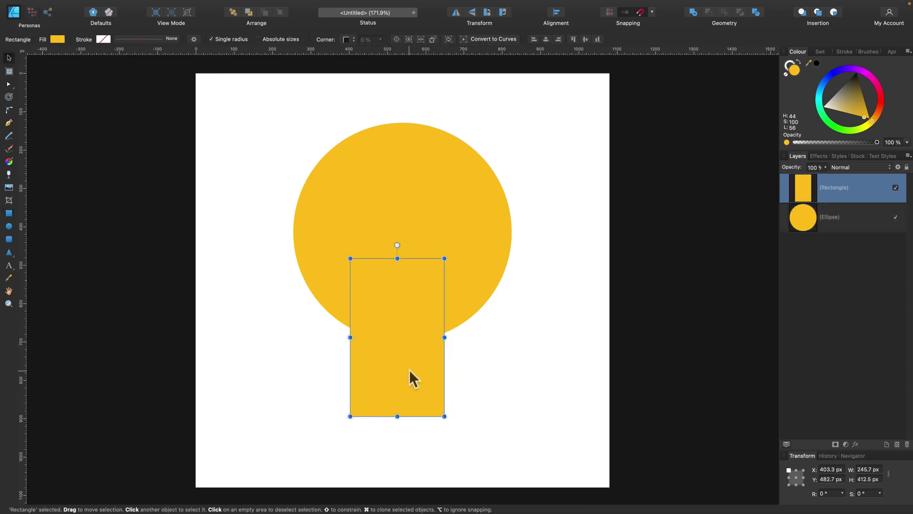
drag(409, 369, 415, 354)
Select the circle and rectangle together and merge them with Geometry Add
click(480, 214)
click(432, 391)
drag(560, 93, 245, 442)
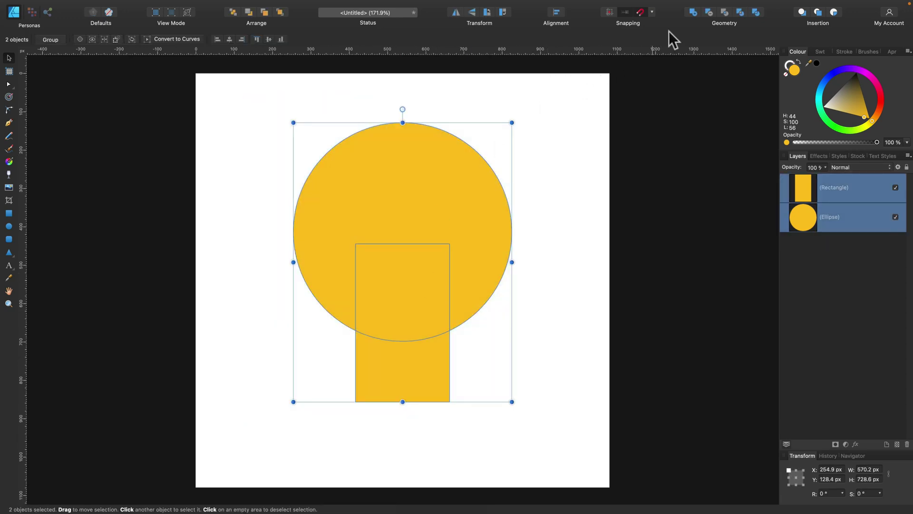
click(697, 10)
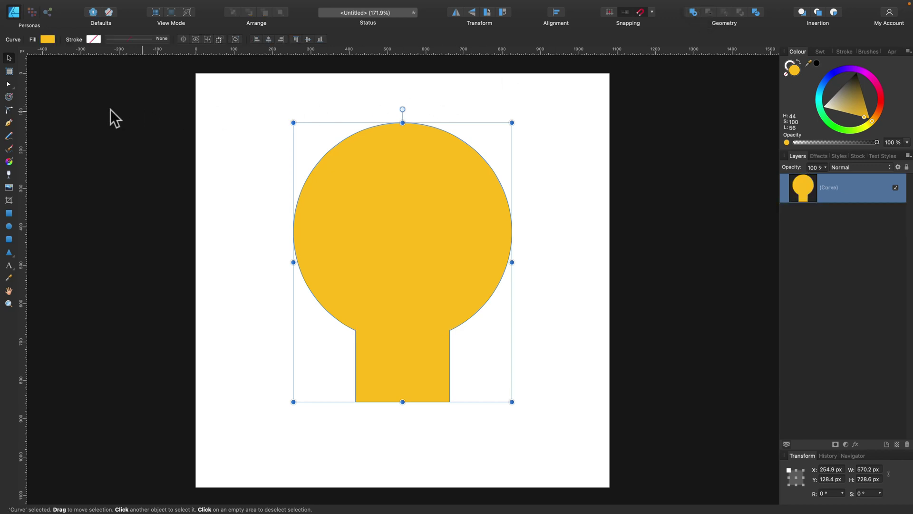
Round the two neck-to-globe nodes by 402.4 px, bake the curves, and raise the bulb slightly
click(10, 110)
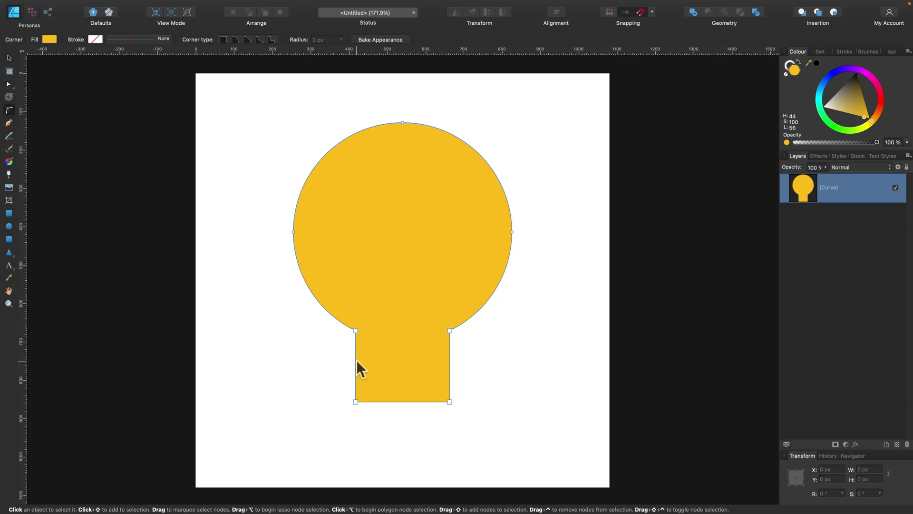
drag(328, 344, 630, 408)
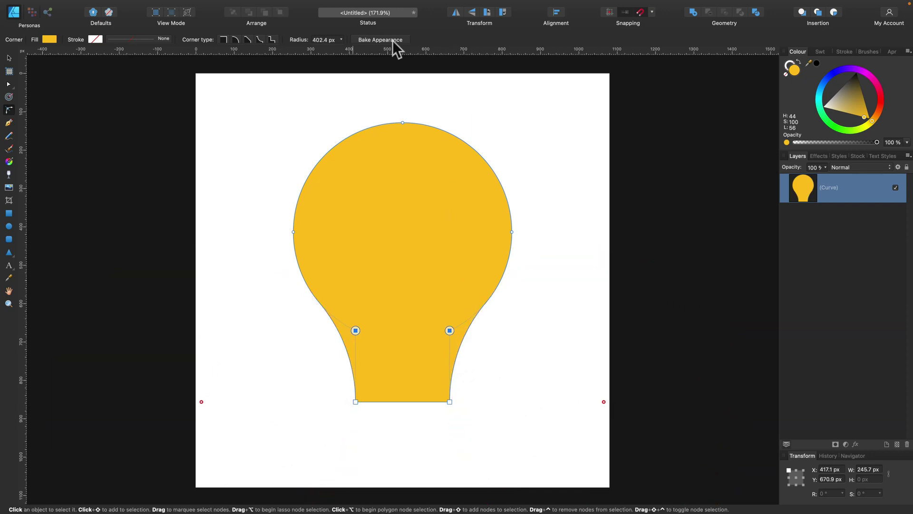
click(377, 40)
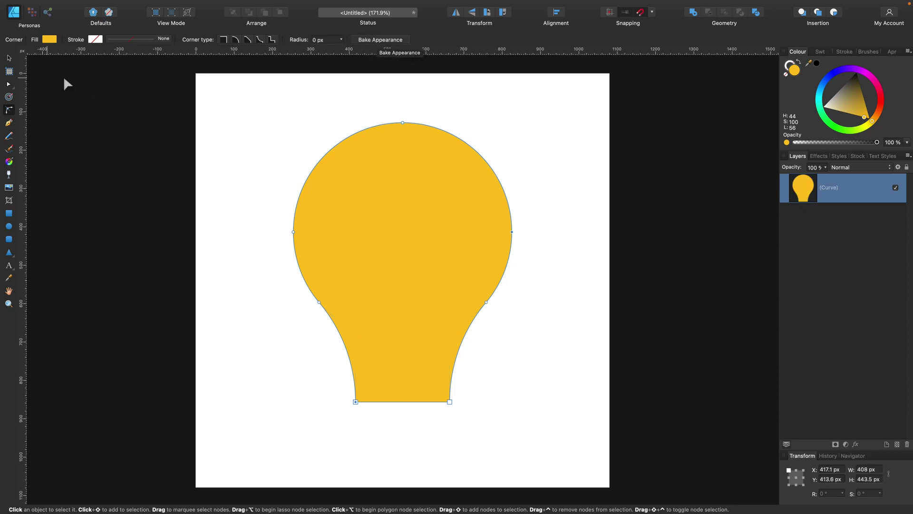
click(9, 58)
drag(437, 364, 435, 346)
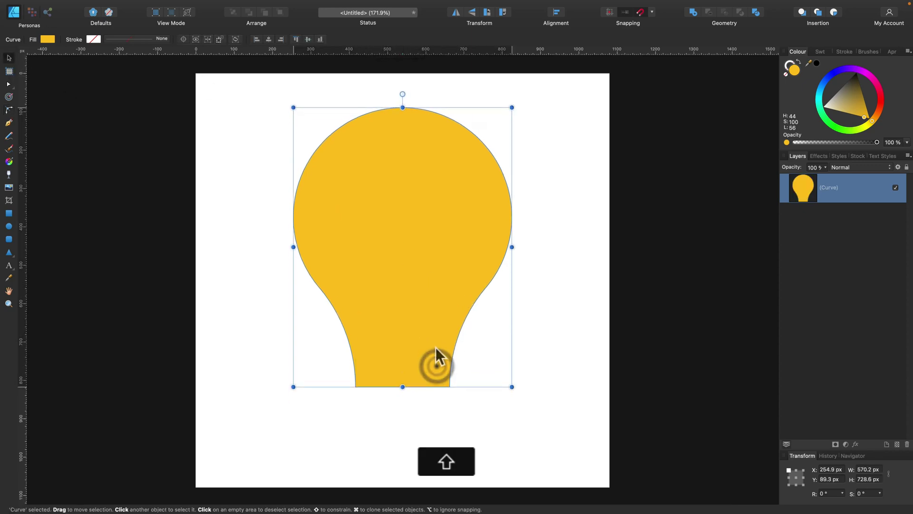
Draw a grey pill-shaped bar with 50% corners centred under the bulb's neck
click(9, 239)
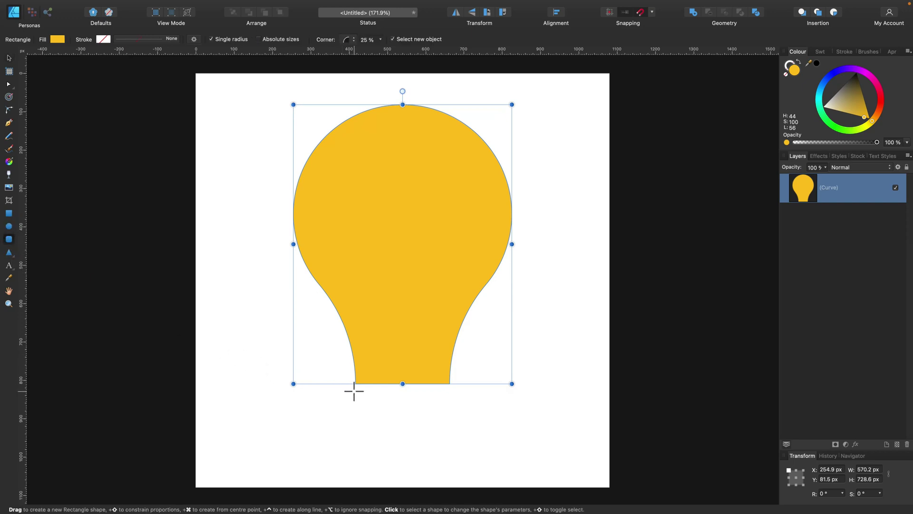
drag(350, 390, 460, 412)
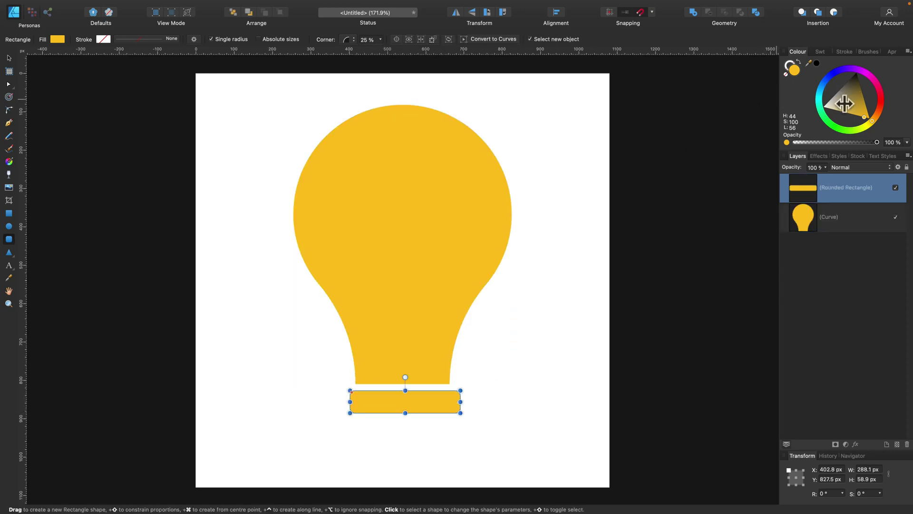
drag(841, 98, 839, 91)
click(9, 57)
drag(433, 402, 430, 394)
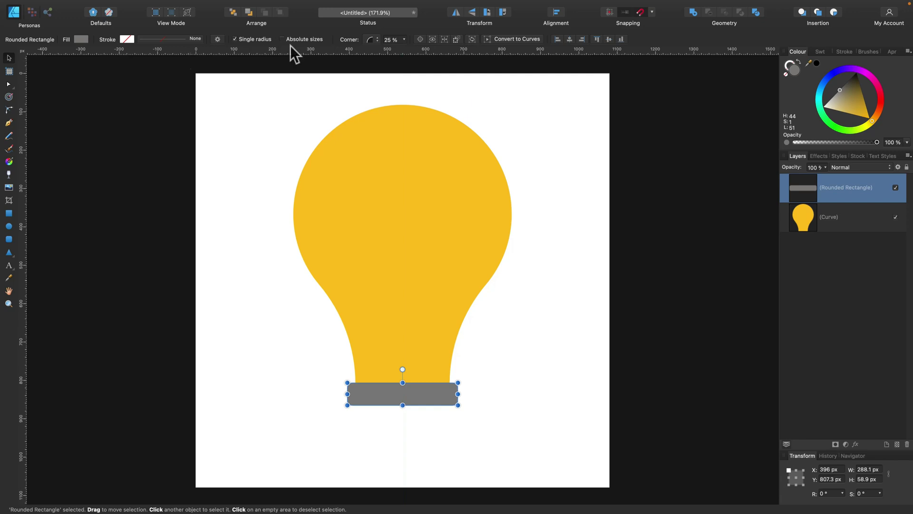
click(404, 39)
drag(423, 49, 422, 50)
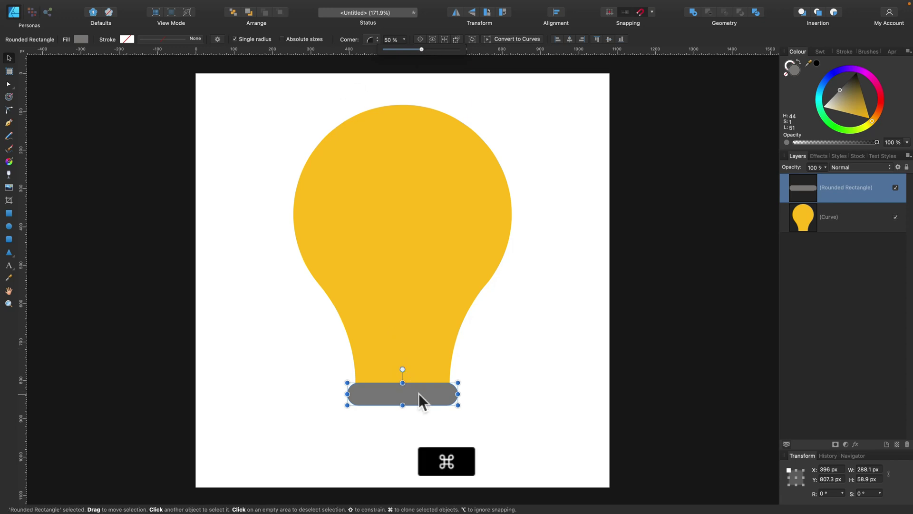
Clone the bar twice to stack three grey bars below the neck
mouse_move(418, 393)
mouse_down()
mouse_move(418, 420)
mouse_move(449, 418)
mouse_up()
key(super+j)
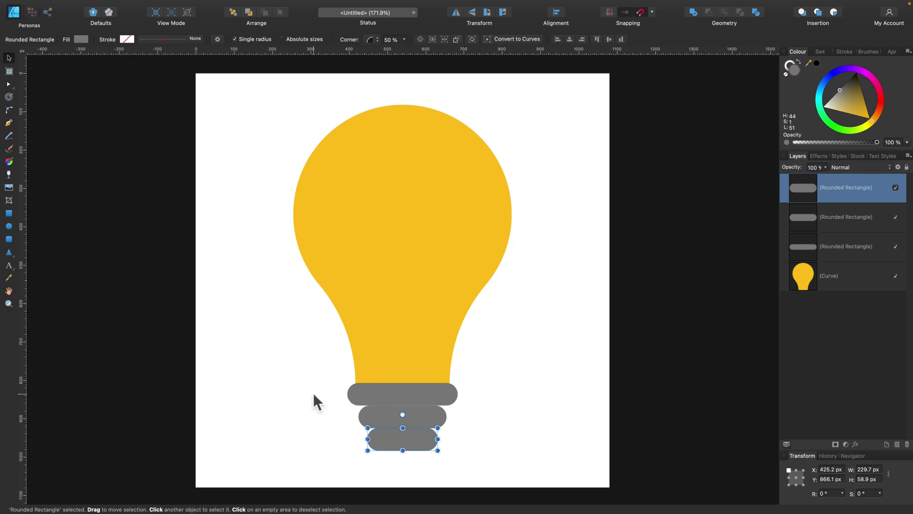
click(482, 411)
click(430, 414)
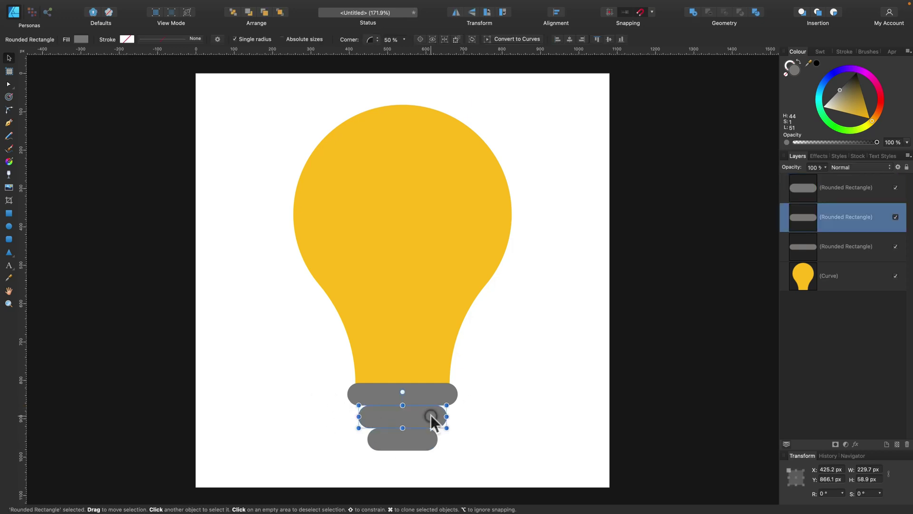
shift+click(418, 444)
drag(419, 418, 420, 407)
key(super+z)
click(470, 434)
click(415, 427)
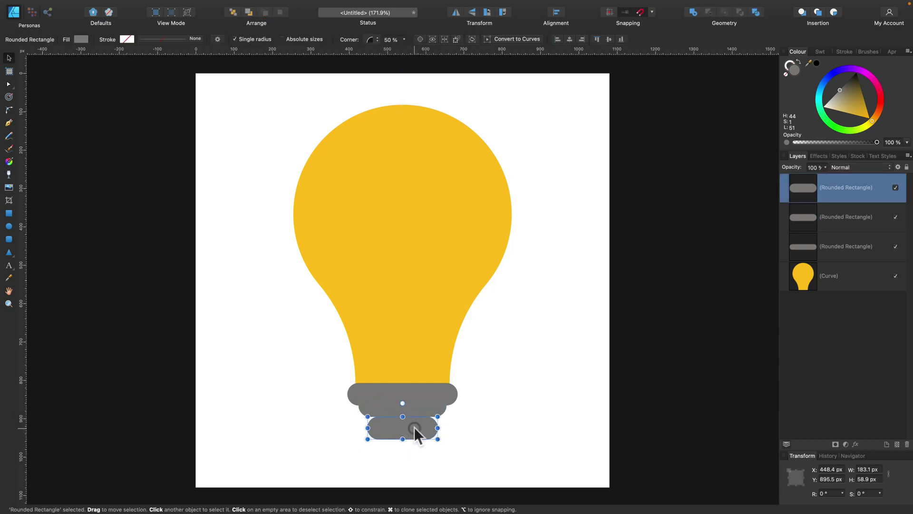
click(469, 425)
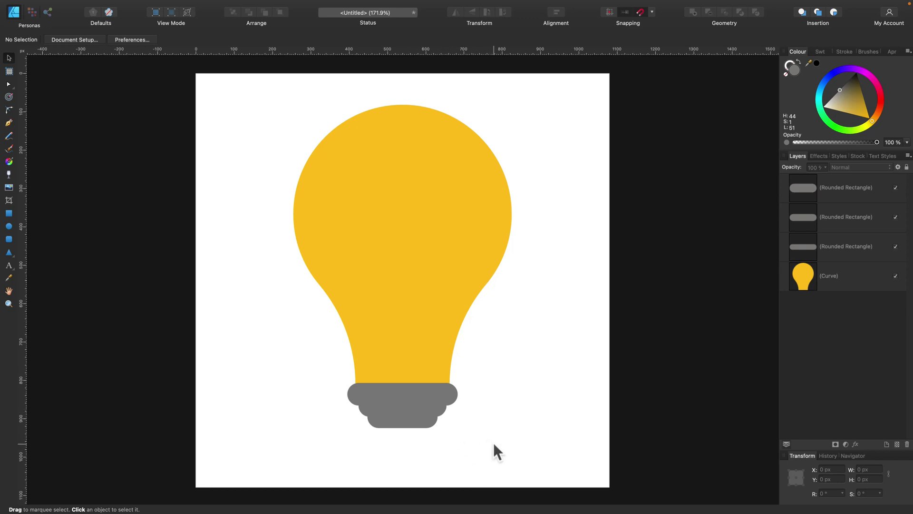
Select all three grey bars and merge them into one base shape with Geometry Add
drag(492, 443, 332, 370)
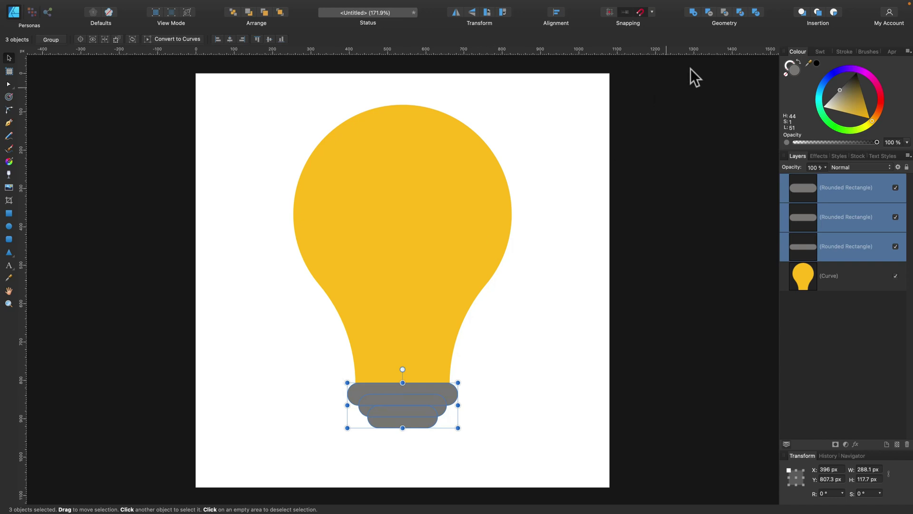
click(693, 12)
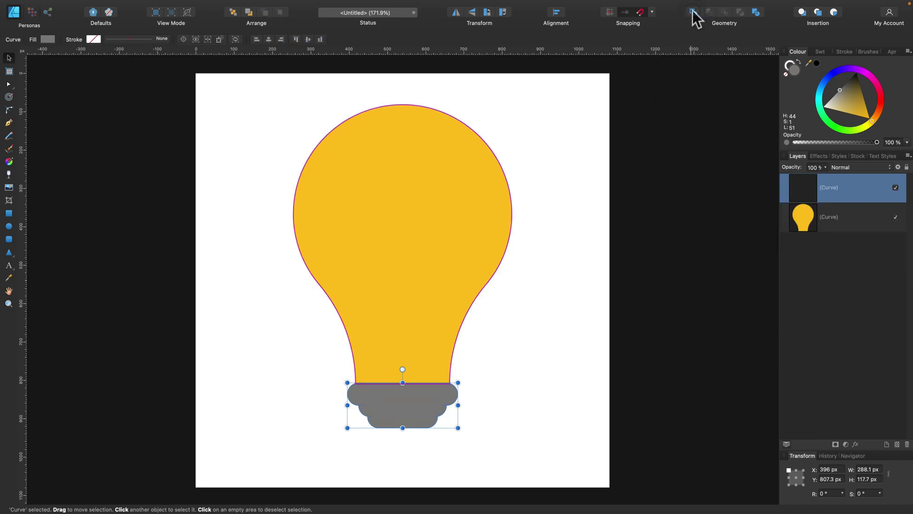
click(502, 412)
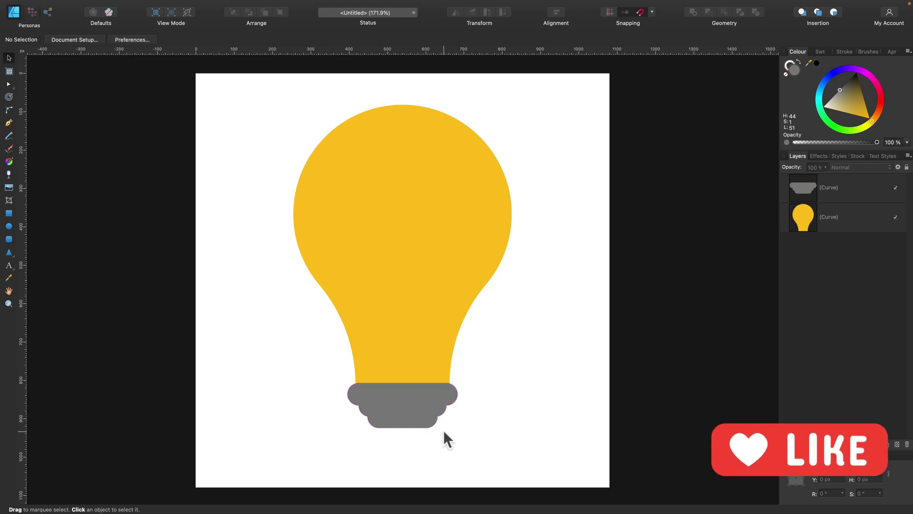
scroll(400, 370, right, 1)
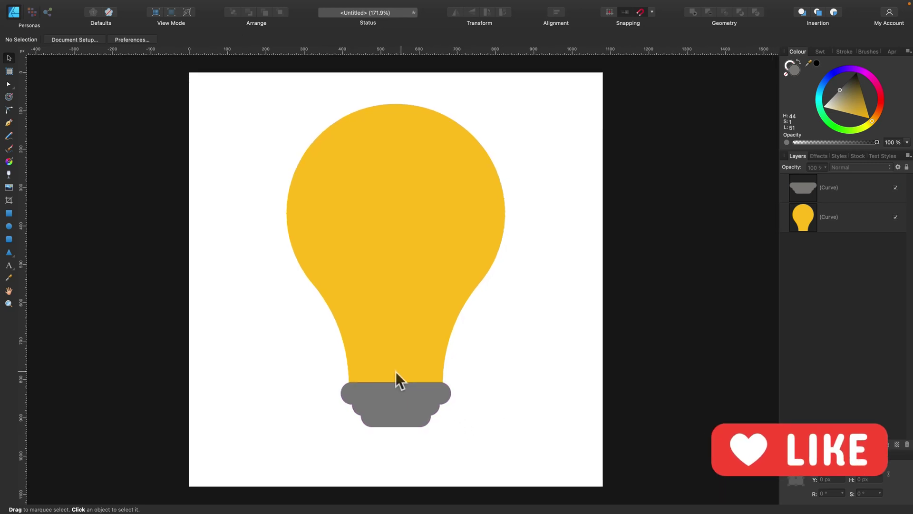
scroll(413, 295, down, 1)
Give the bulb a radial gradient fill centred near its upper left
click(416, 263)
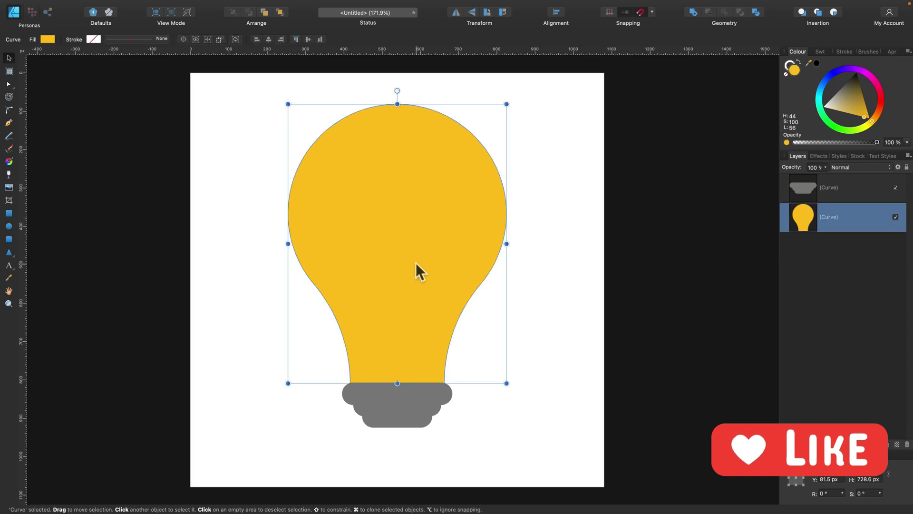
click(8, 162)
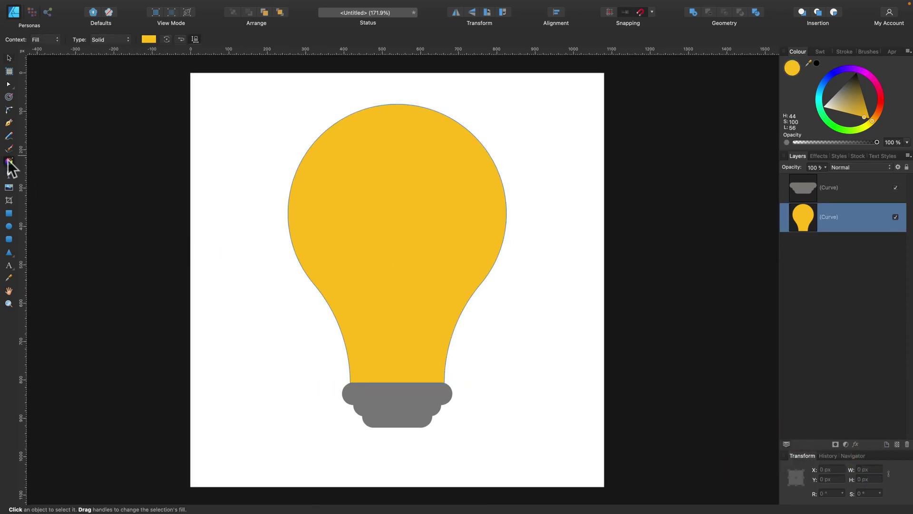
click(100, 39)
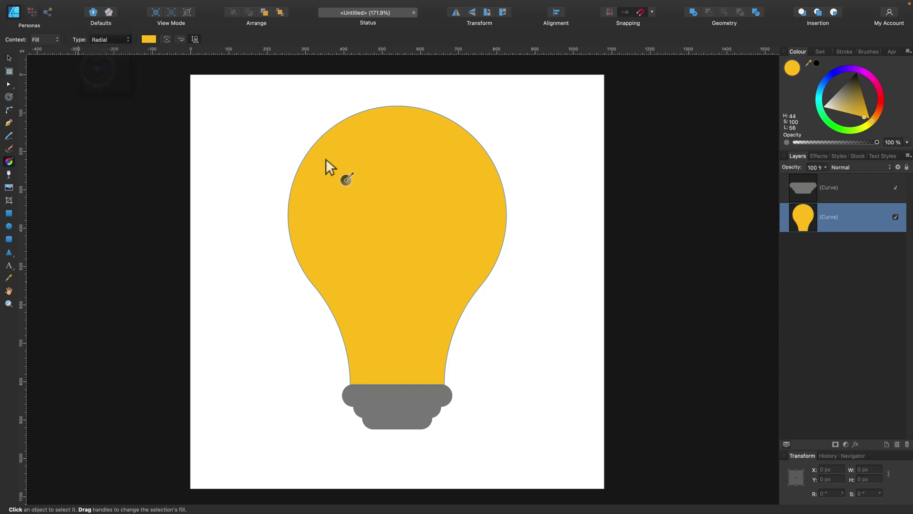
click(97, 67)
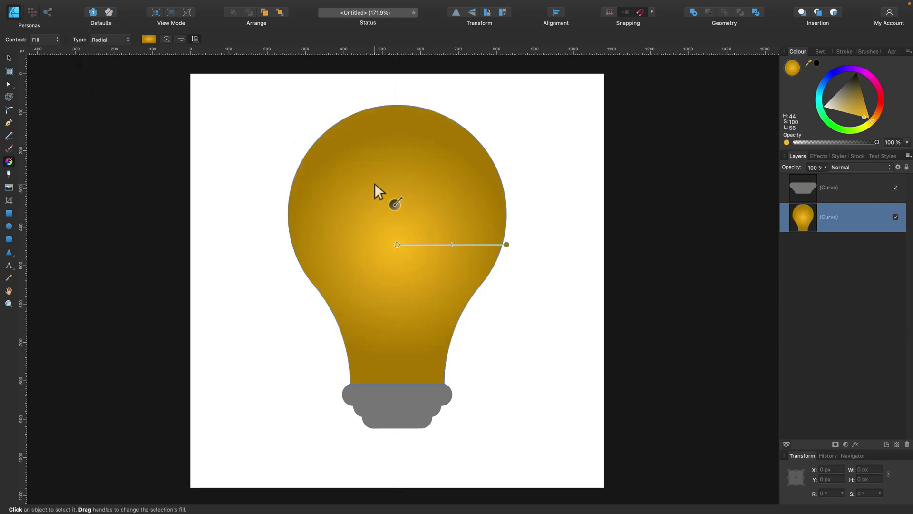
drag(360, 167, 459, 257)
scroll(459, 257, left, 2)
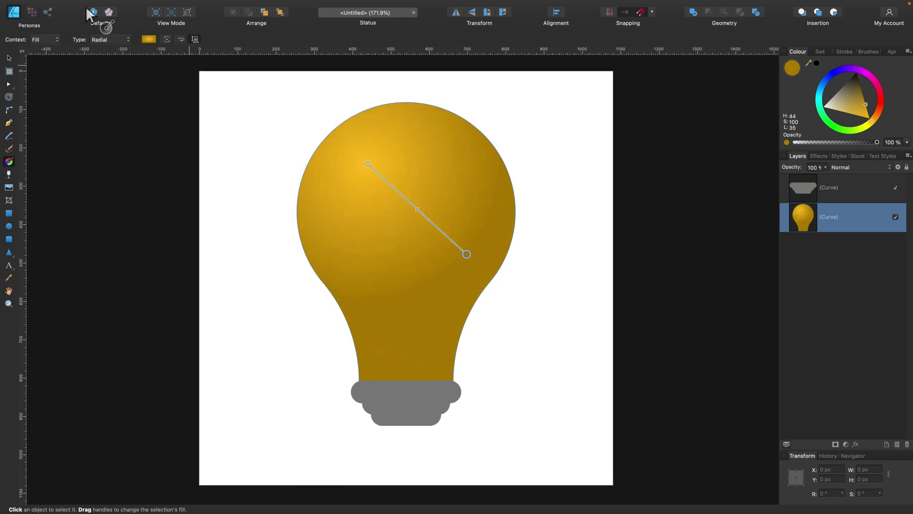
Lighten both gradient stops, shift the hue to orange (H 30), and add noise
click(148, 39)
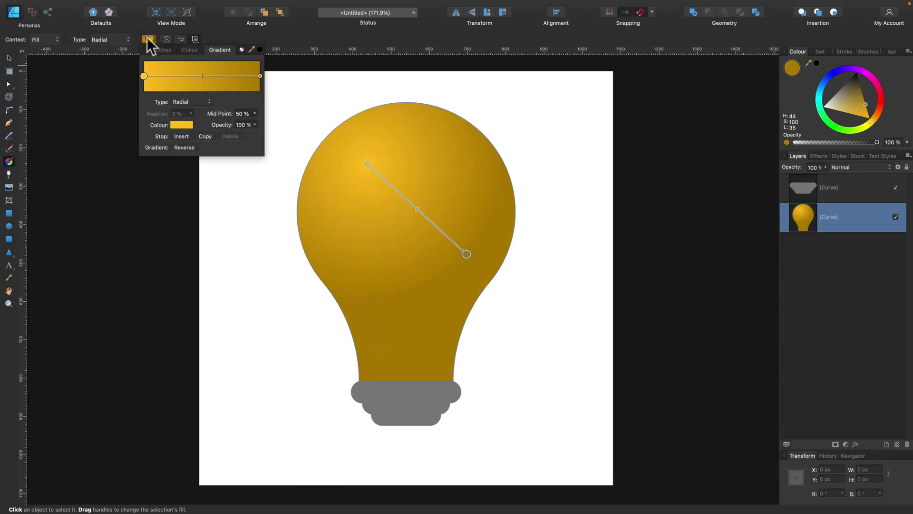
click(181, 124)
click(225, 171)
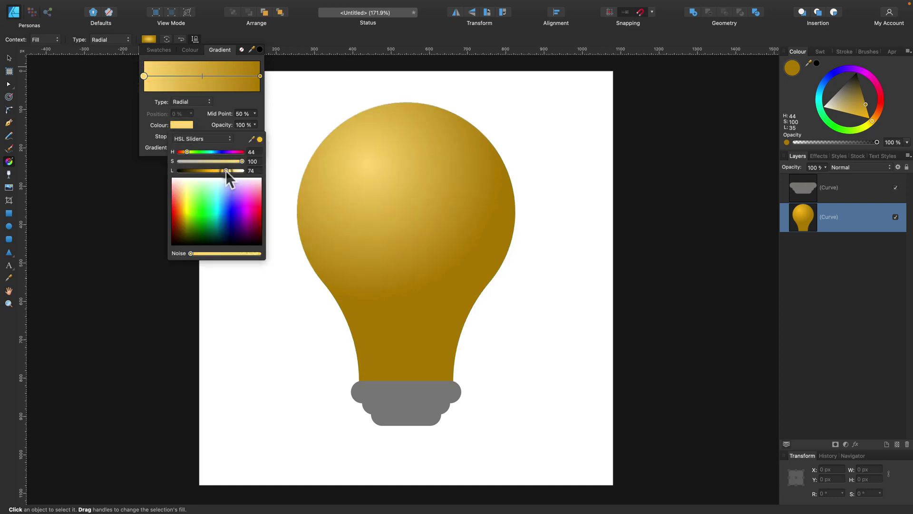
drag(221, 169, 220, 169)
click(260, 76)
click(186, 124)
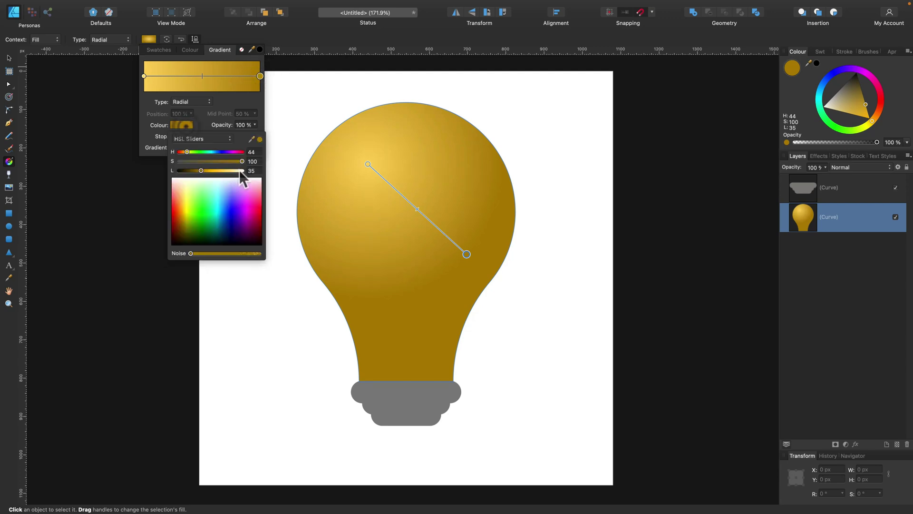
click(209, 169)
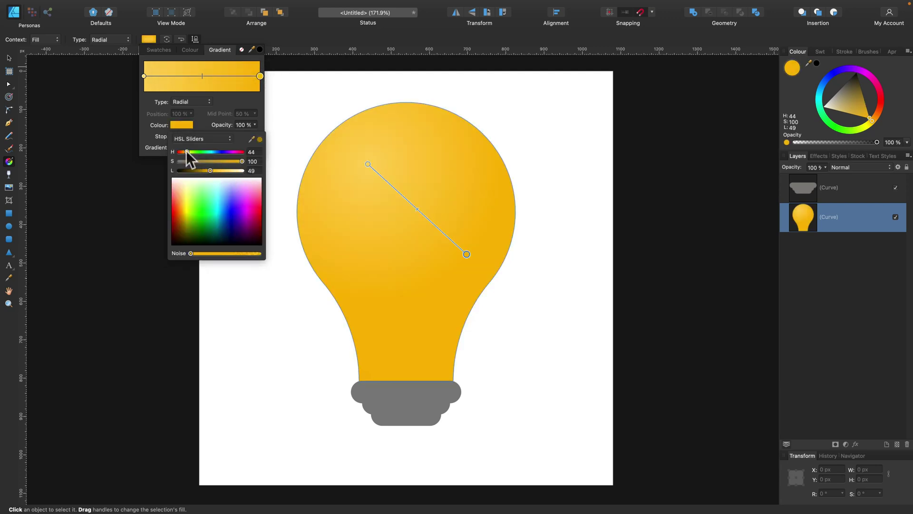
drag(186, 152, 184, 152)
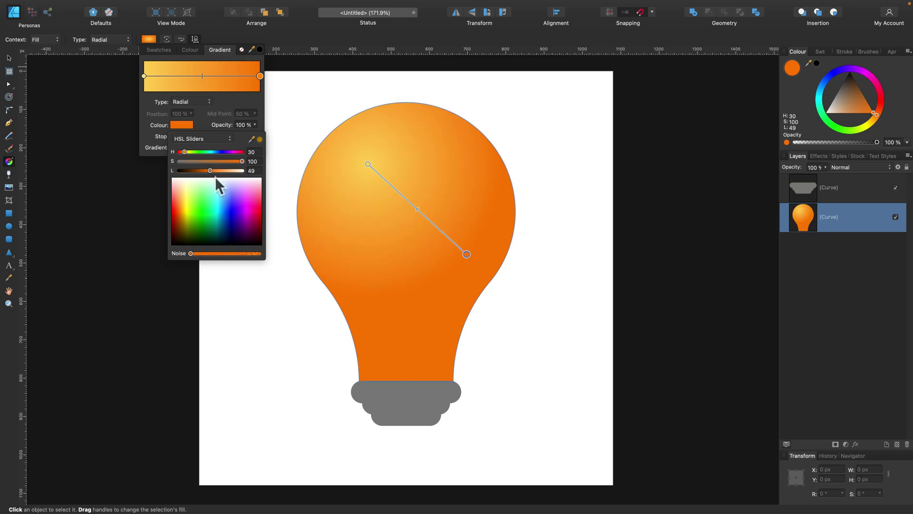
drag(189, 253, 210, 255)
Select the grey base with the Move Tool
click(8, 58)
click(541, 438)
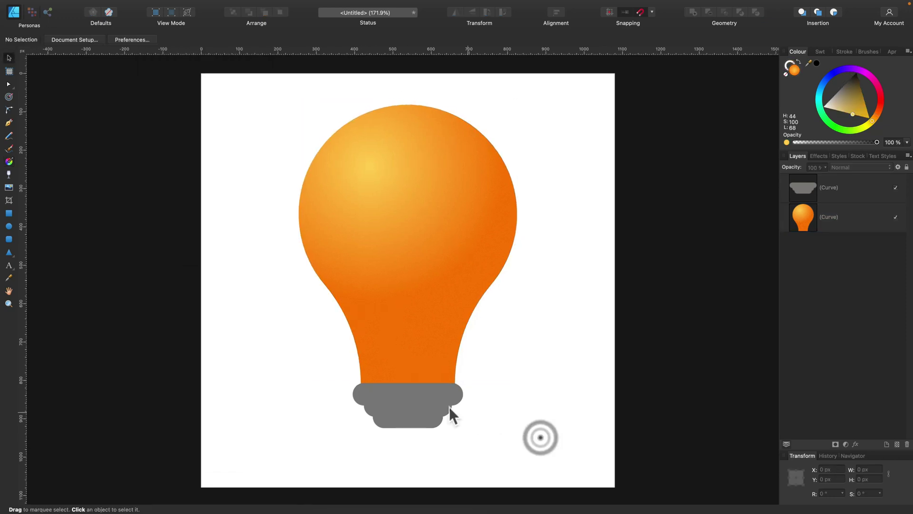
click(422, 400)
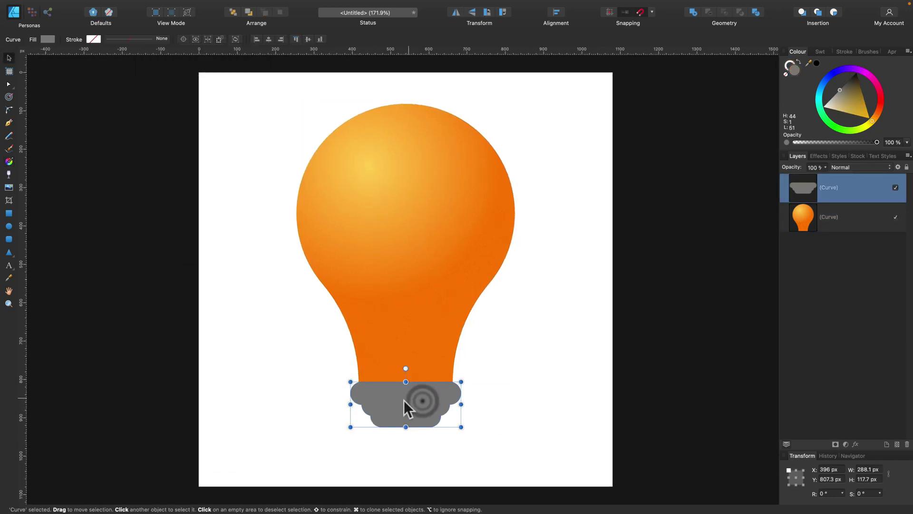
Give the base a horizontal linear gradient with a desaturated light grey end stop
click(9, 161)
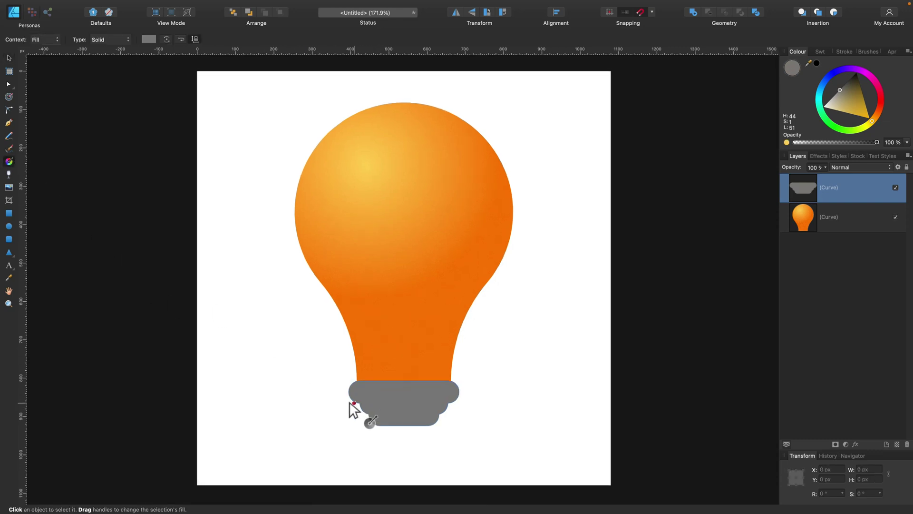
drag(348, 405, 458, 403)
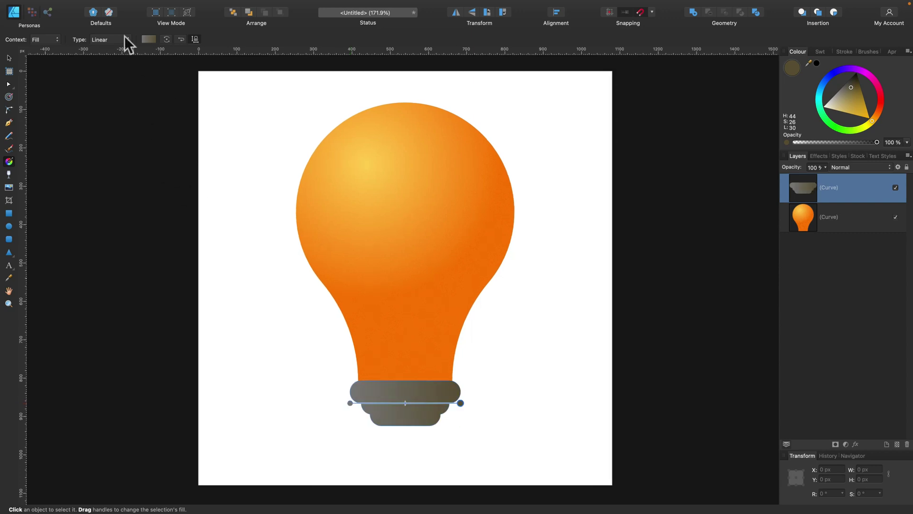
click(148, 39)
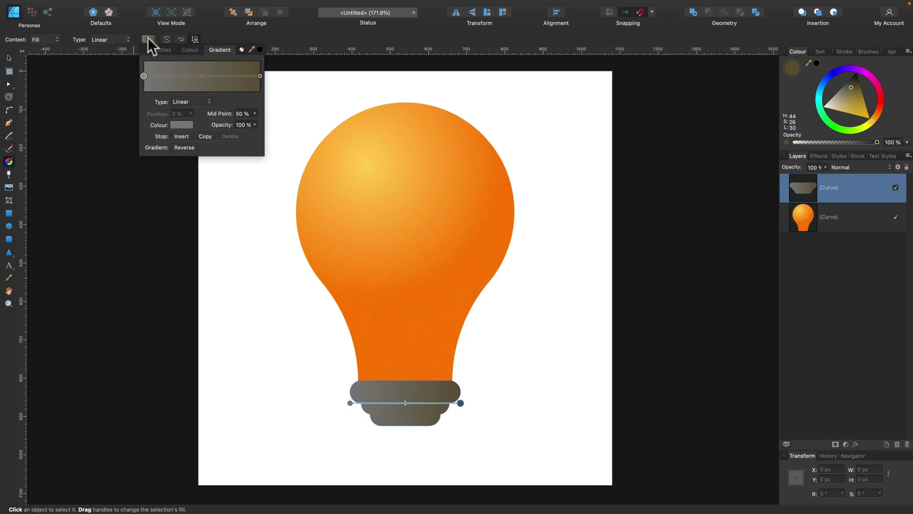
click(260, 76)
click(186, 125)
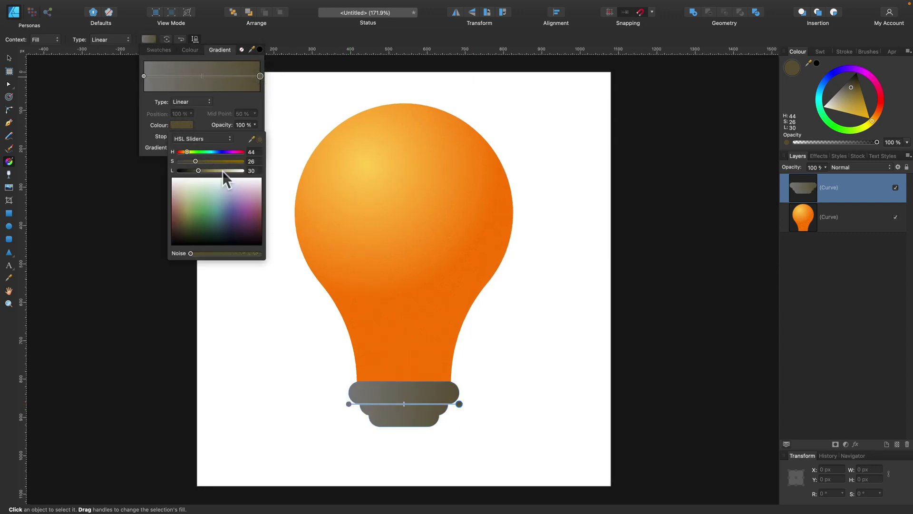
drag(223, 170, 267, 169)
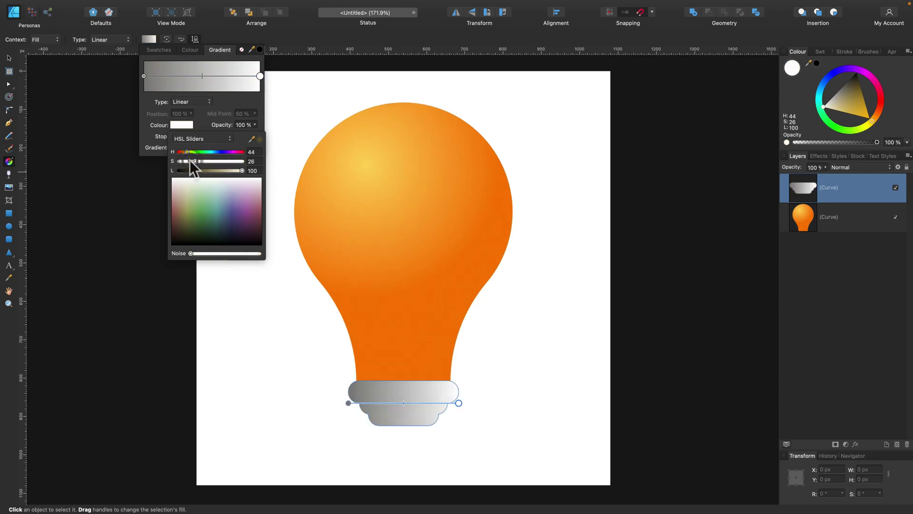
drag(189, 160, 163, 160)
drag(242, 170, 232, 170)
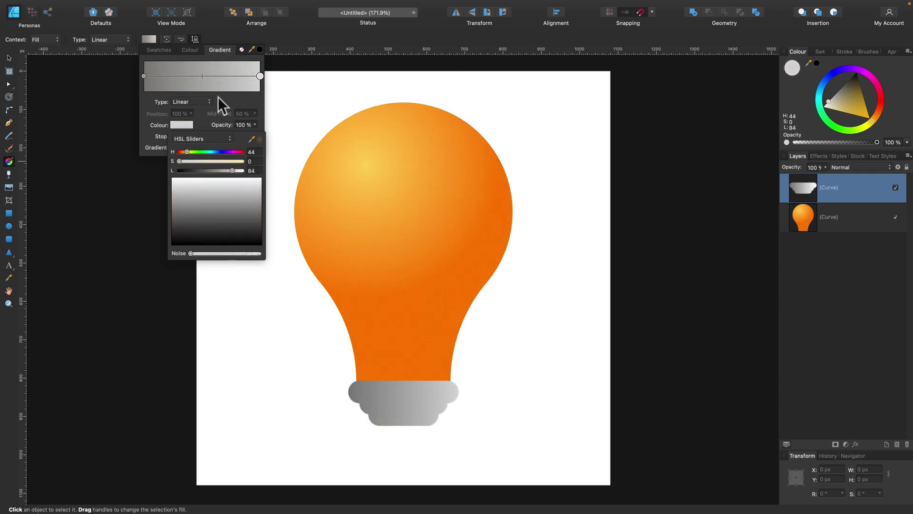
Add a mid-grey stop at 71%, add noise, and set the starting stop's lightness to 69
click(227, 76)
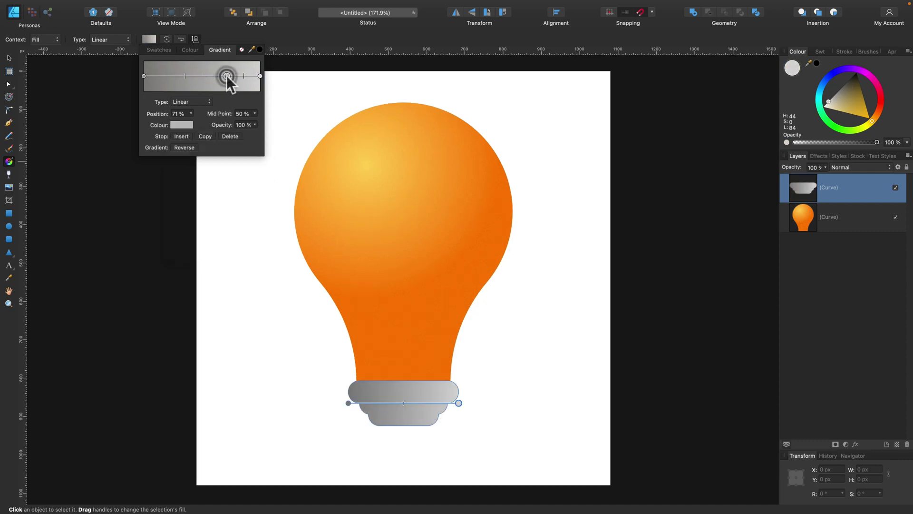
click(178, 124)
drag(222, 170, 215, 171)
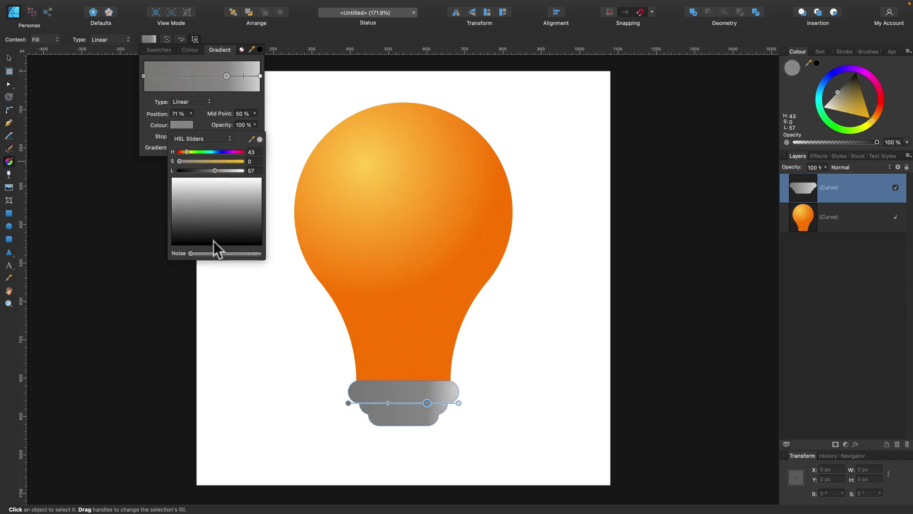
click(216, 253)
click(143, 76)
click(187, 125)
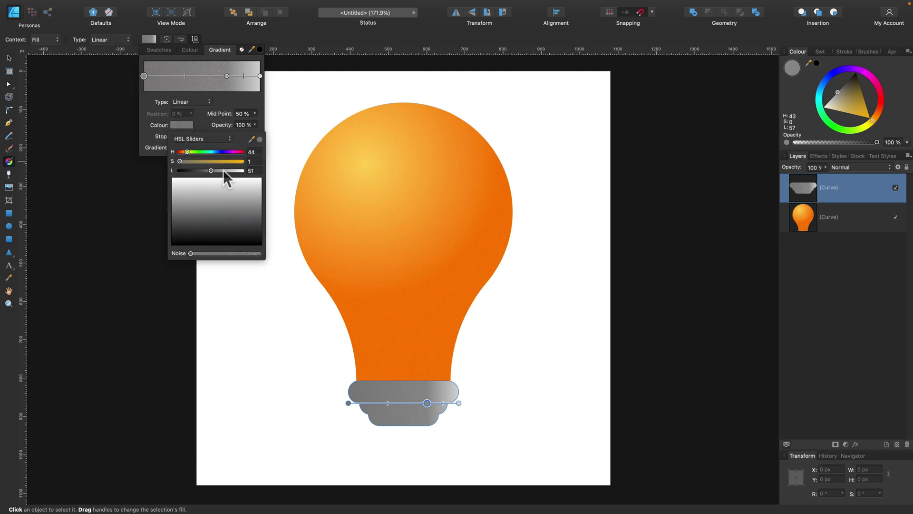
click(223, 170)
drag(224, 171, 222, 171)
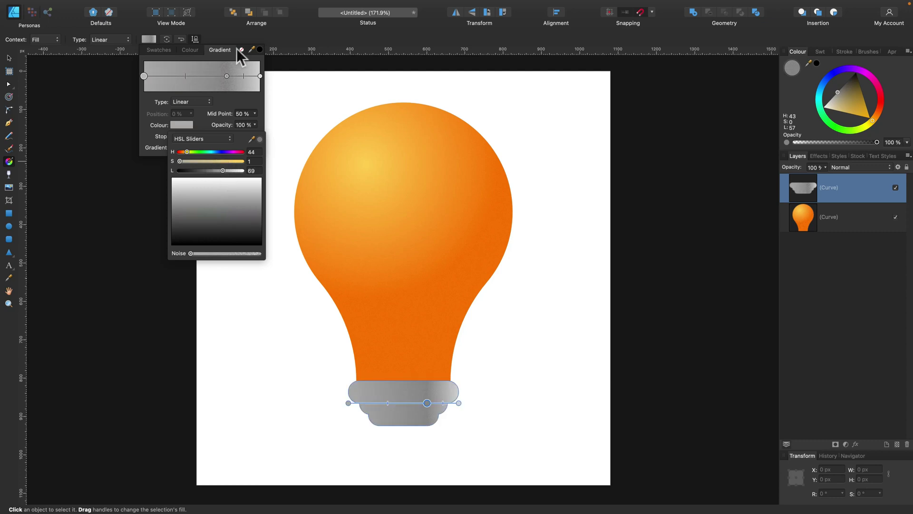
Shift the gradient midpoint to 43% and move the 71% stop to 59%
click(189, 76)
click(178, 75)
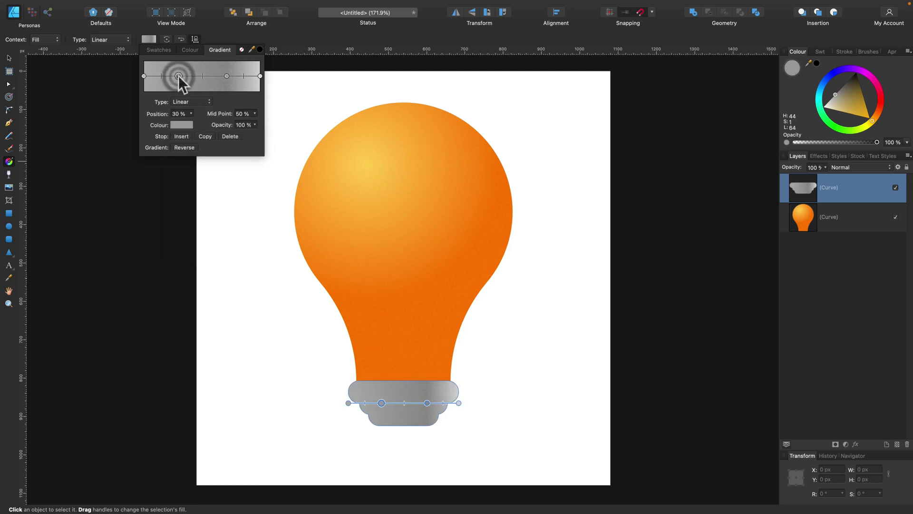
drag(201, 75, 199, 75)
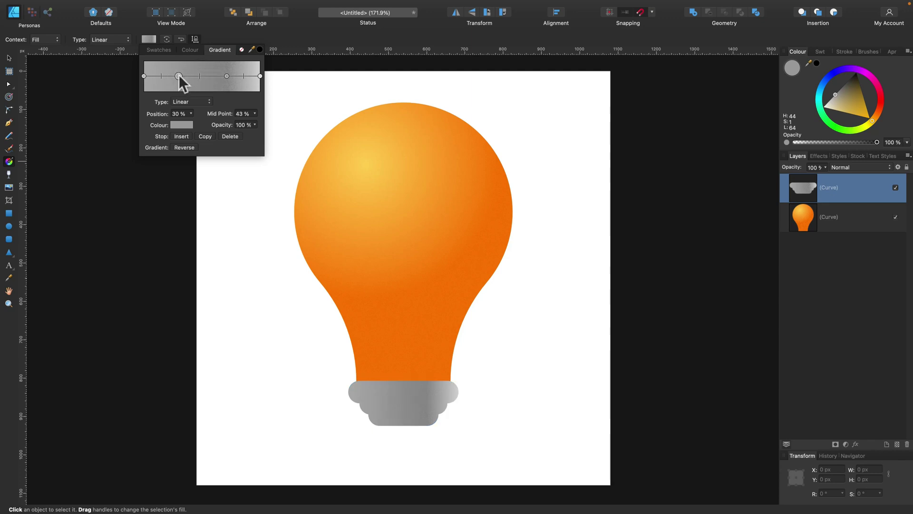
click(230, 136)
drag(228, 76, 199, 77)
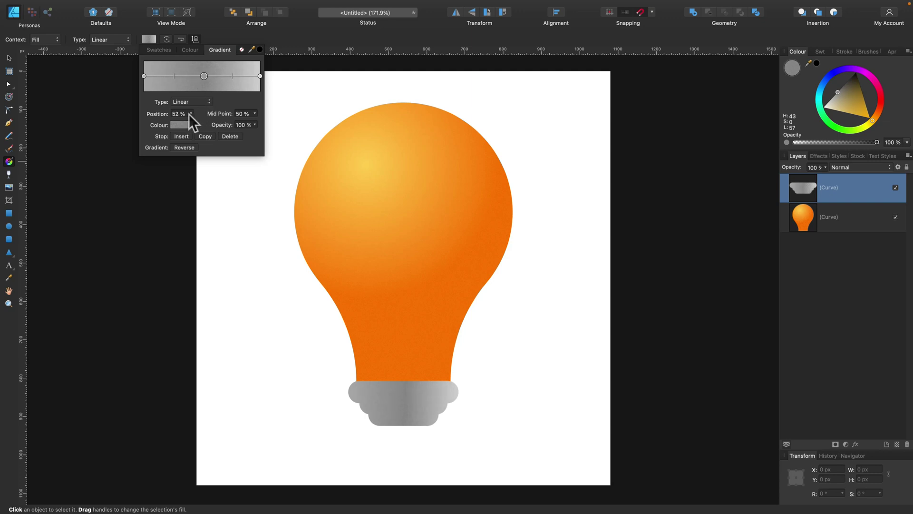
Draw a rounded rectangle collar over the base's top band with 58% corner rounding
click(9, 57)
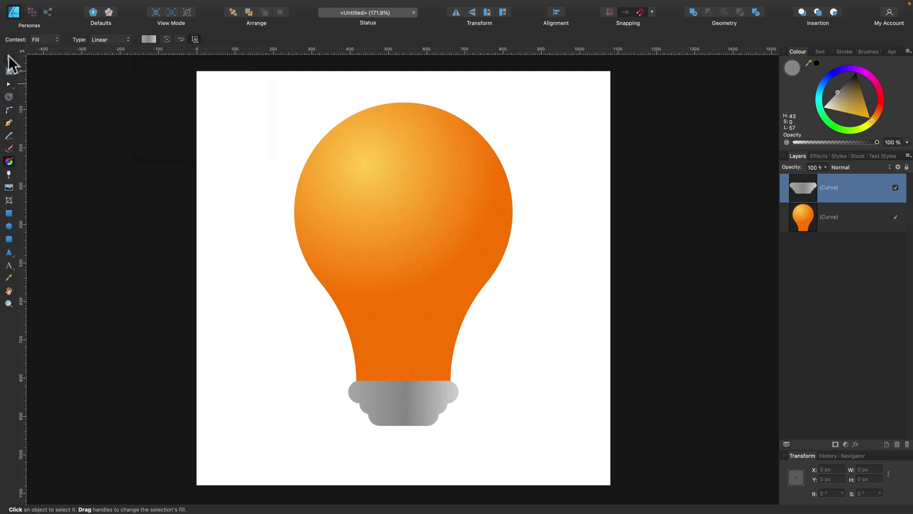
click(304, 386)
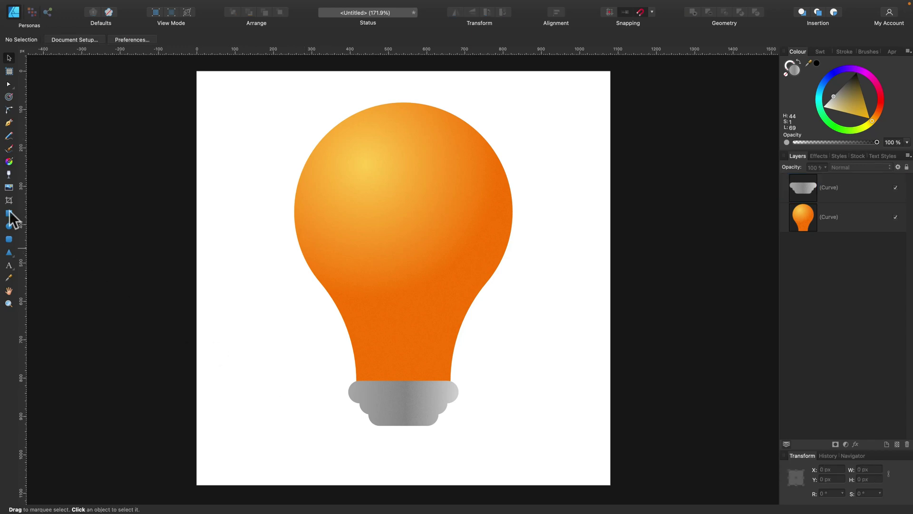
click(8, 239)
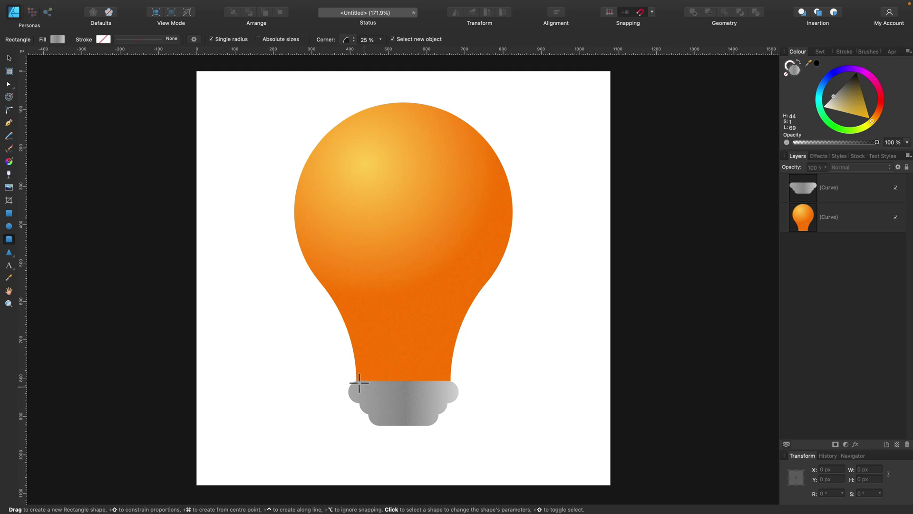
drag(349, 382, 459, 403)
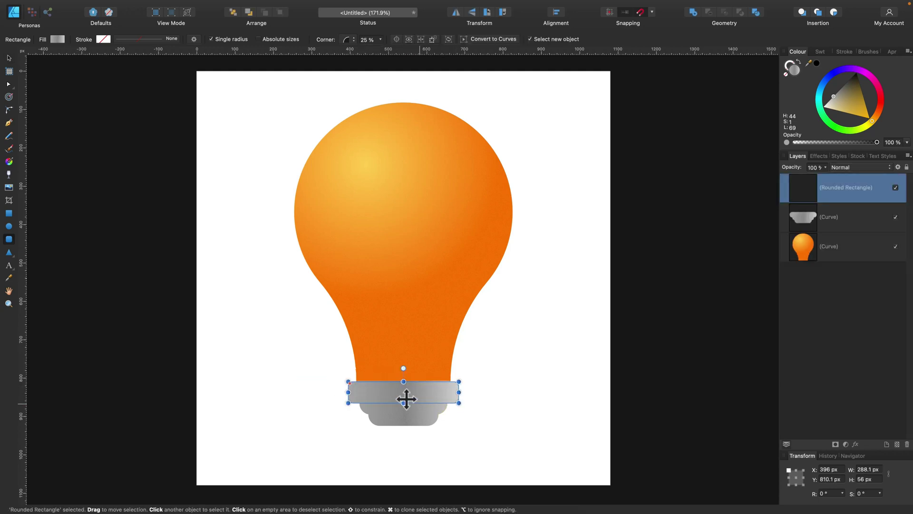
click(379, 39)
drag(378, 49, 399, 50)
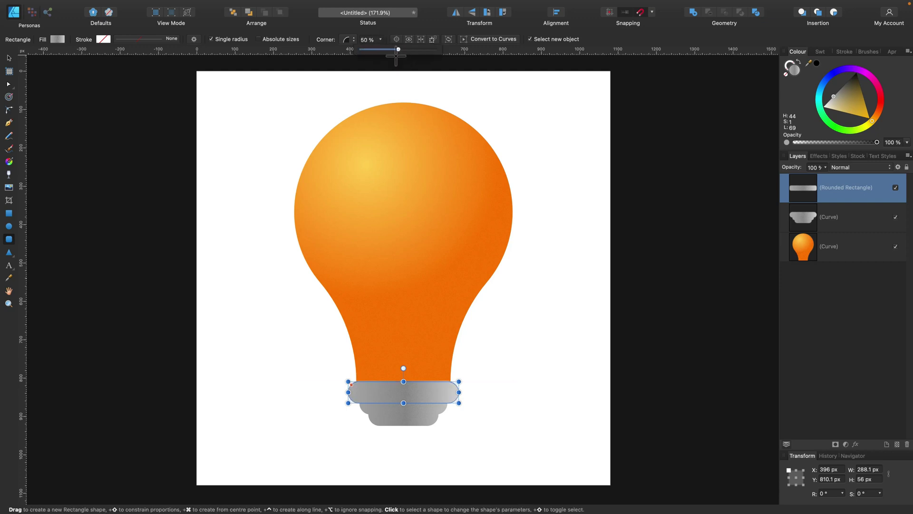
Fill the collar with a reversed linear grey gradient matching the lower bars
click(8, 57)
click(174, 173)
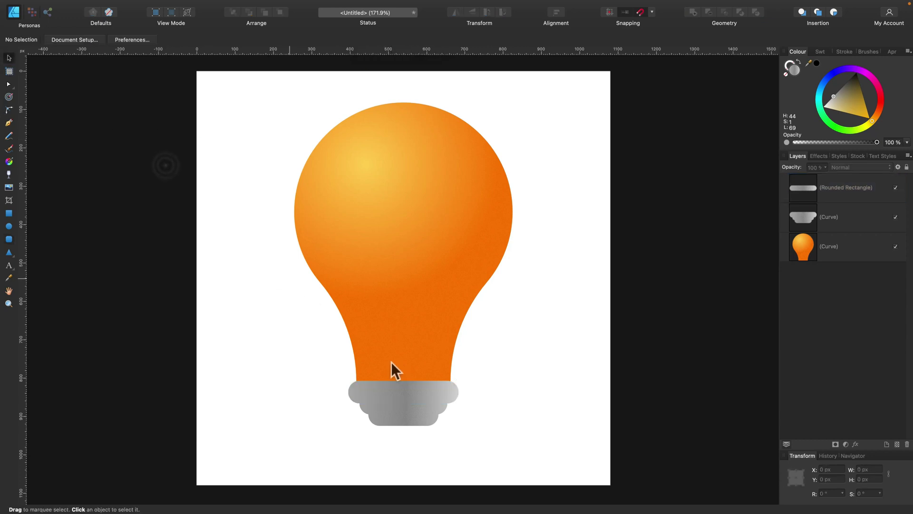
click(426, 400)
click(9, 162)
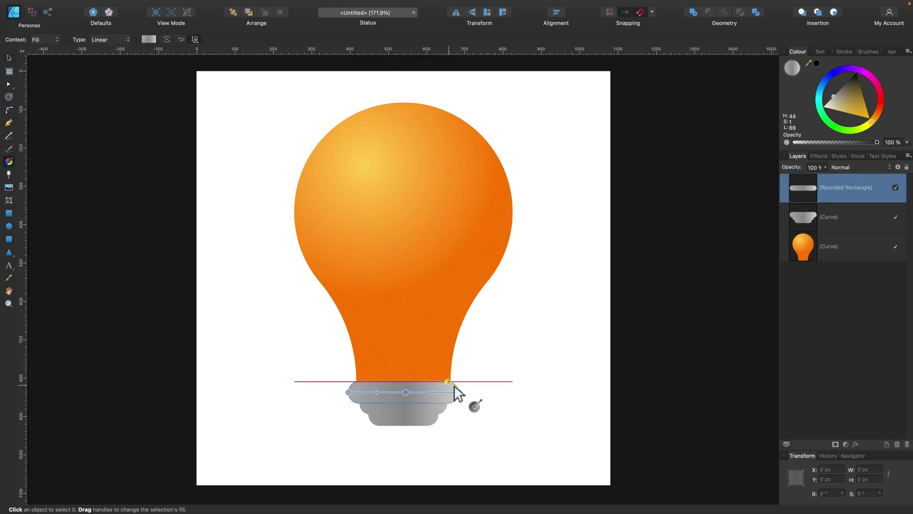
drag(459, 391, 458, 381)
mouse_move(349, 392)
mouse_down()
mouse_move(379, 381)
mouse_move(346, 385)
mouse_move(354, 381)
mouse_up()
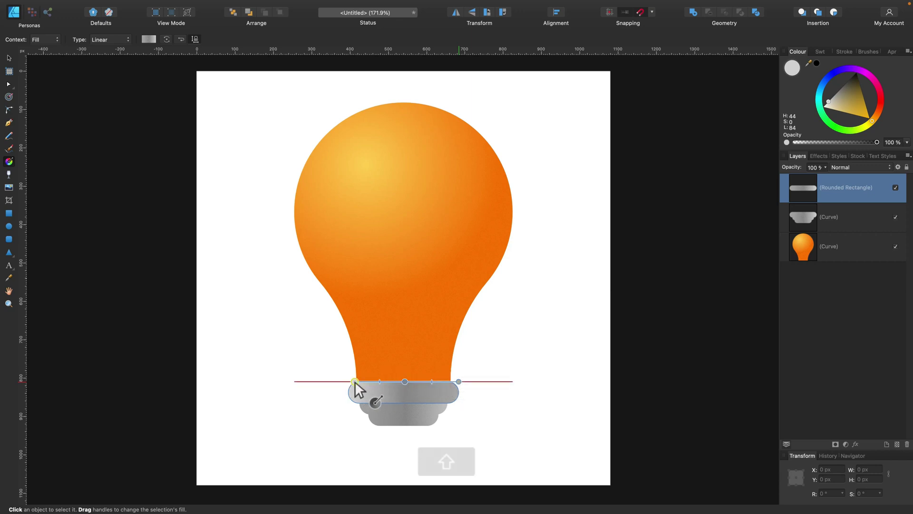
click(181, 39)
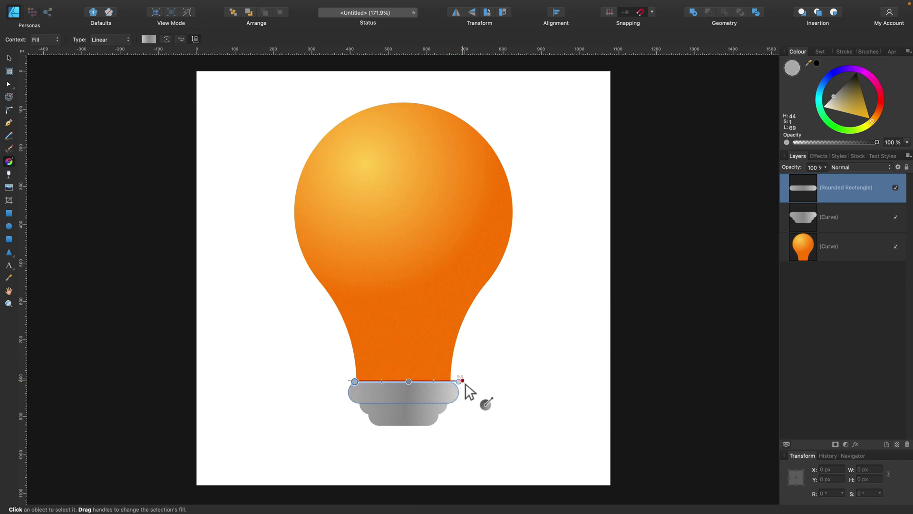
drag(412, 382, 421, 392)
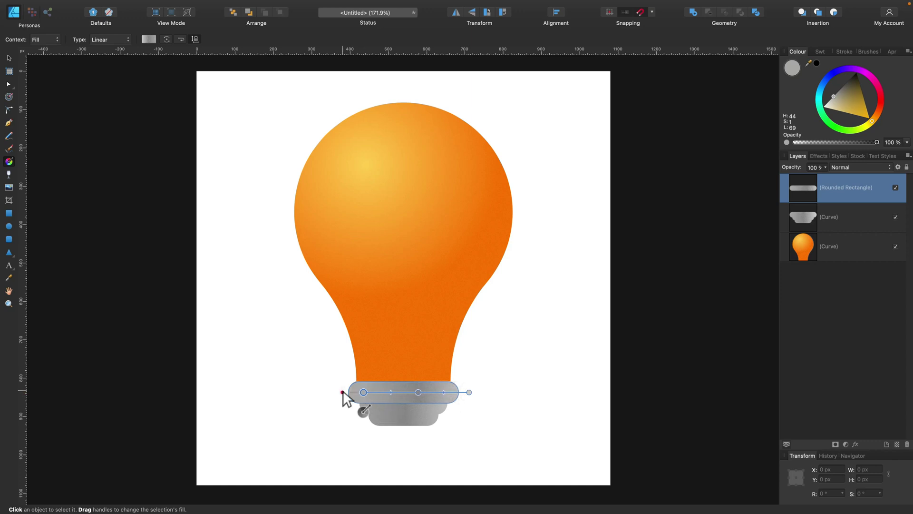
click(9, 58)
click(151, 177)
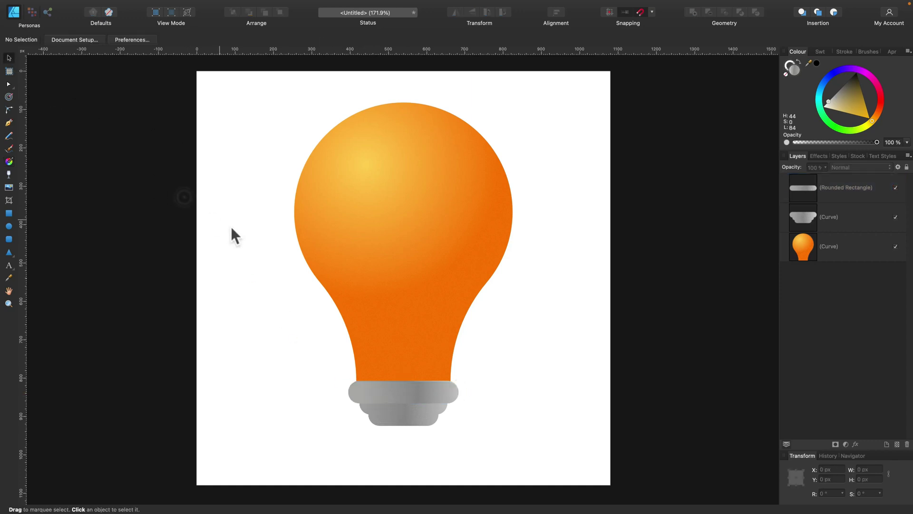
scroll(512, 366, down, 3)
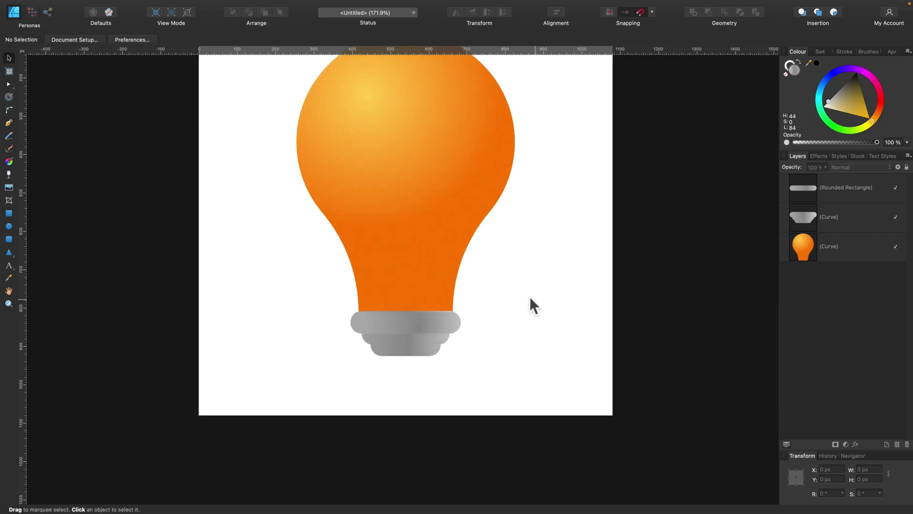
scroll(530, 304, up, 3)
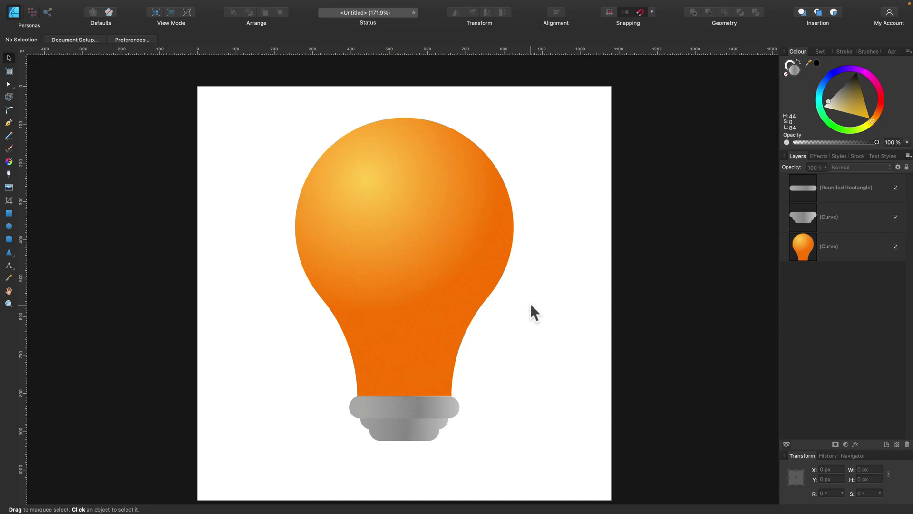
Duplicate the bulb and give the copy a linear gradient from its middle down to the base
click(396, 337)
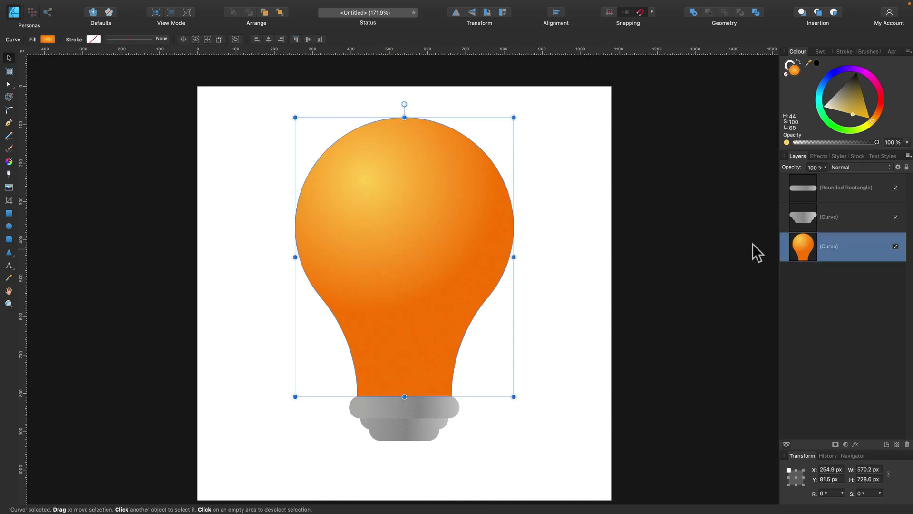
right_click(852, 250)
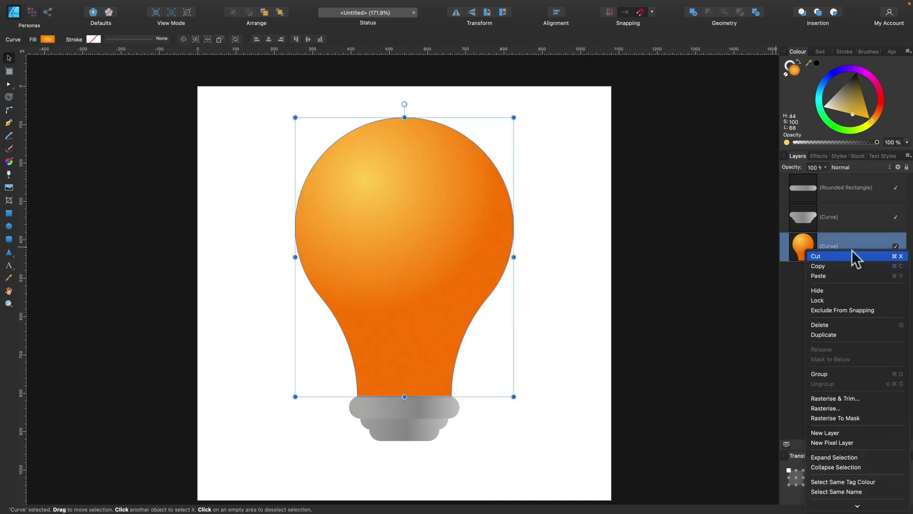
click(853, 333)
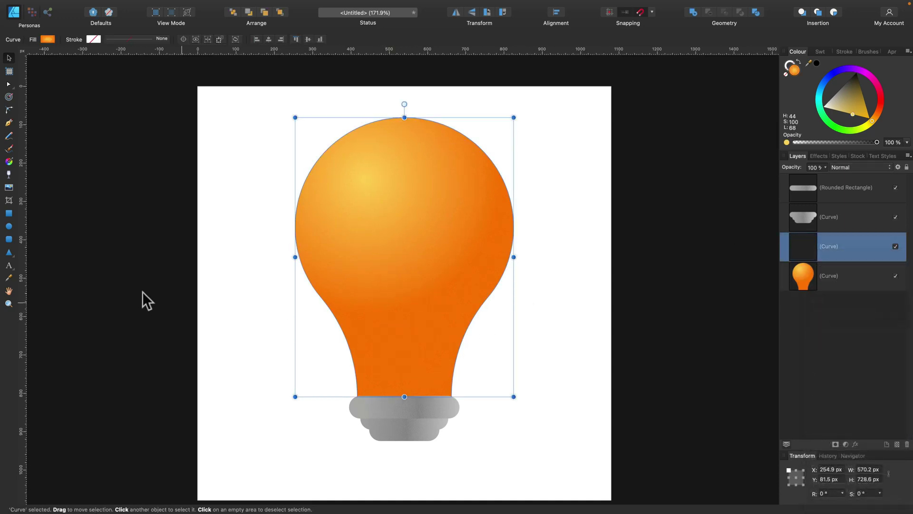
click(8, 161)
drag(411, 322, 409, 400)
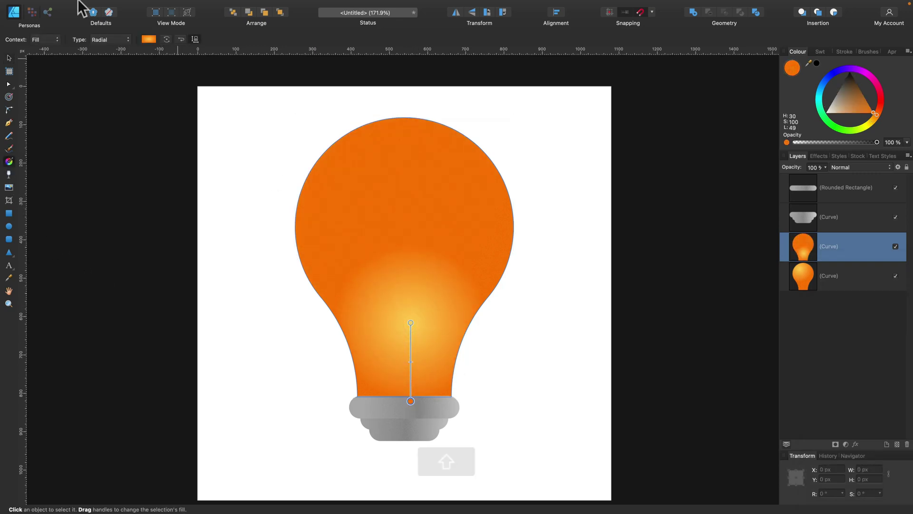
click(111, 40)
click(109, 23)
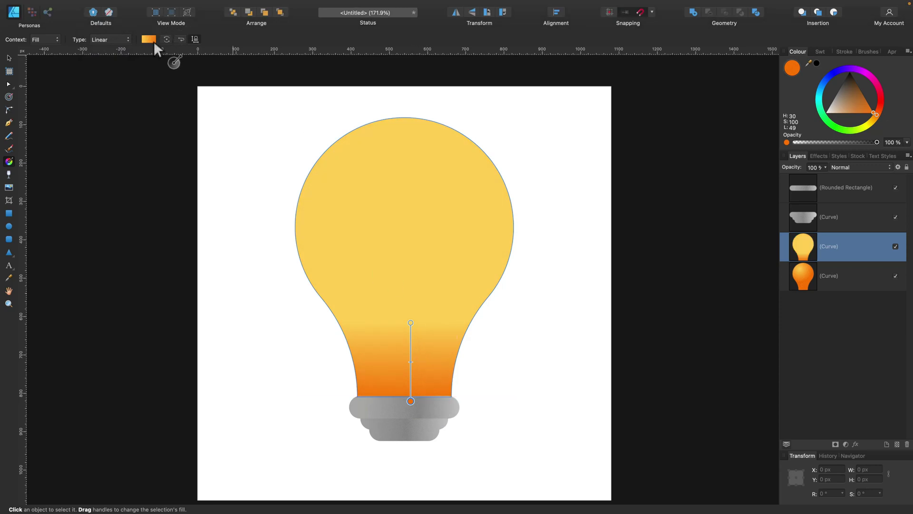
drag(405, 268, 404, 395)
Darken and redden the gradient's bottom stop to deep red-orange (H 14, L 34)
click(147, 39)
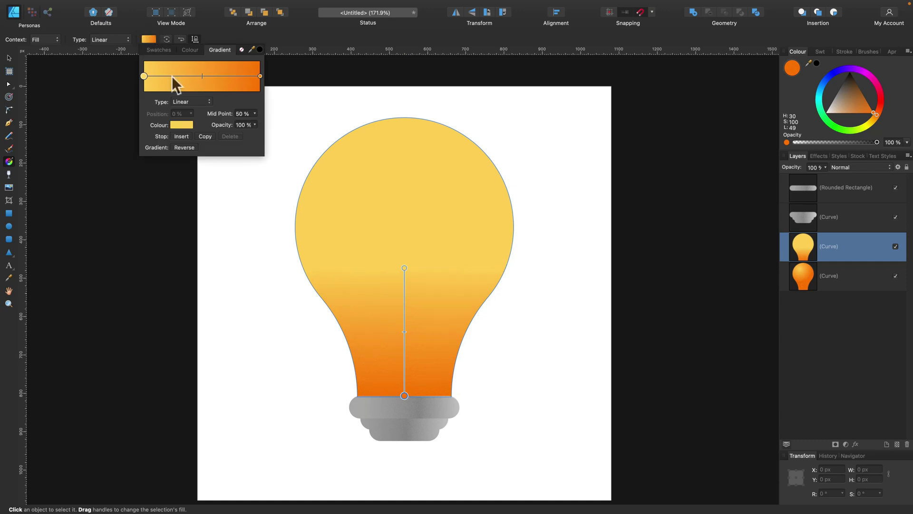
click(260, 76)
click(187, 124)
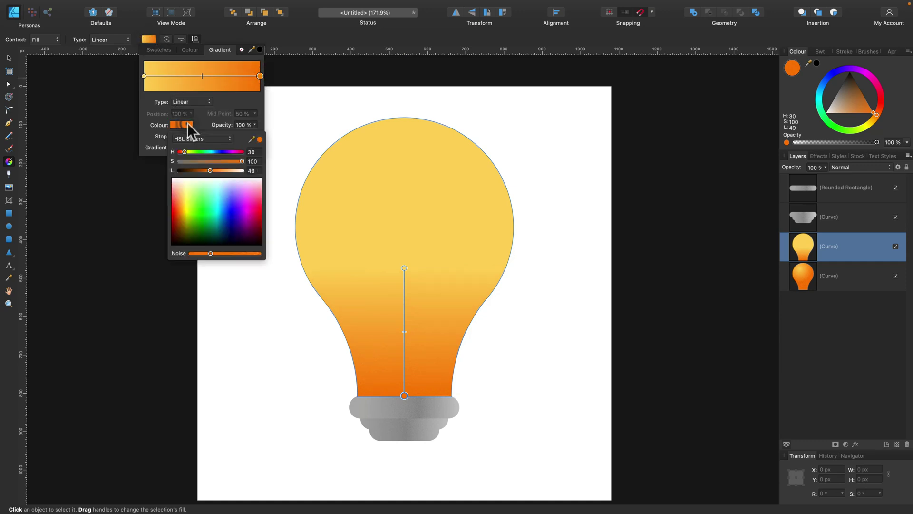
click(201, 170)
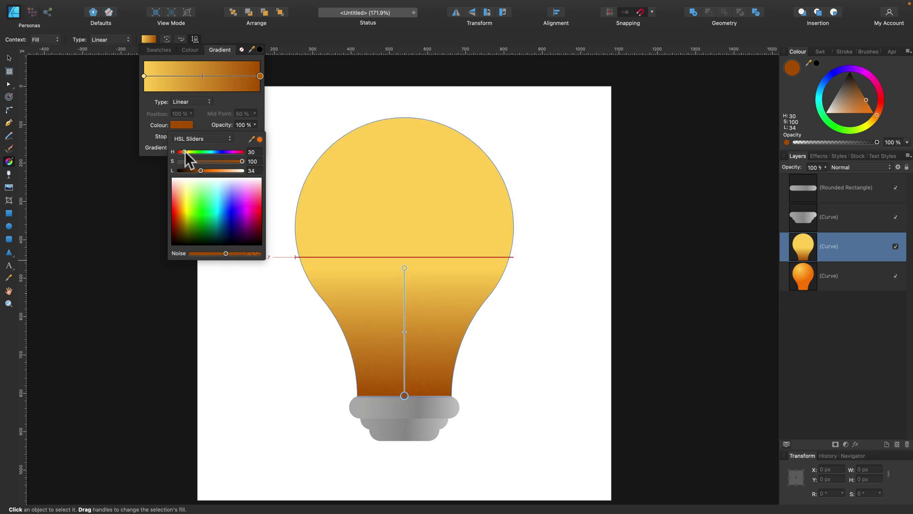
drag(184, 152, 183, 152)
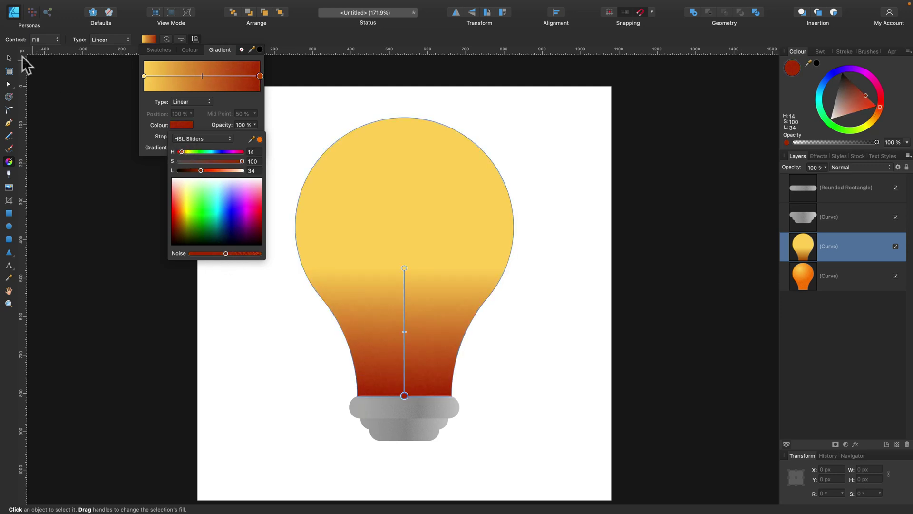
click(8, 57)
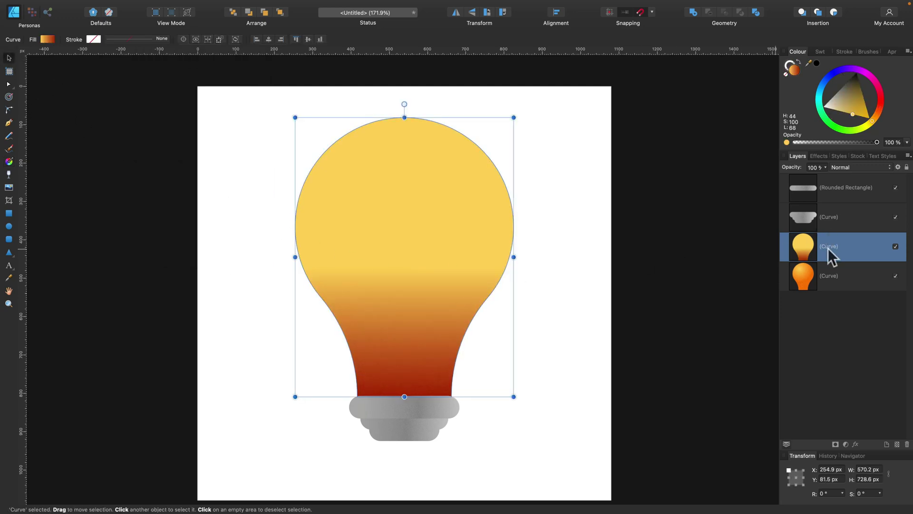
Undo the accidental move, then try Overlay blending with lowered opacity on the copy
drag(359, 271, 548, 266)
key(super+z)
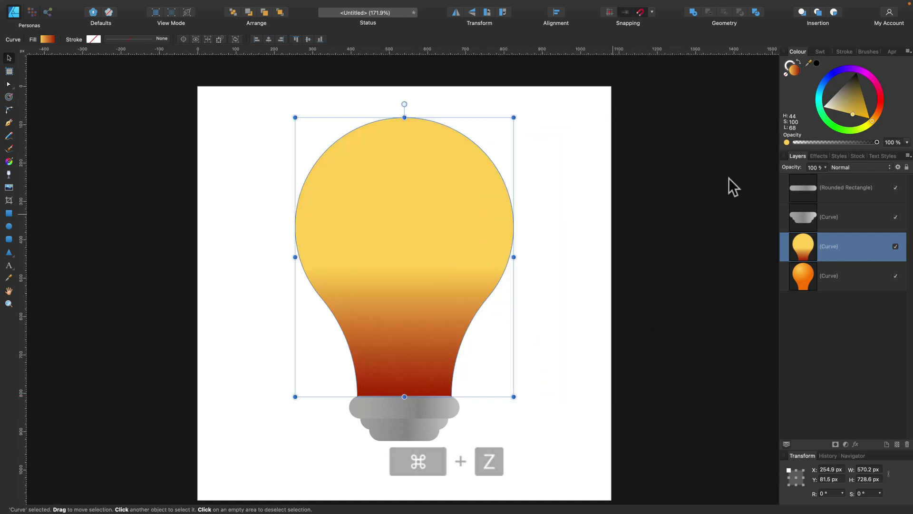
click(858, 166)
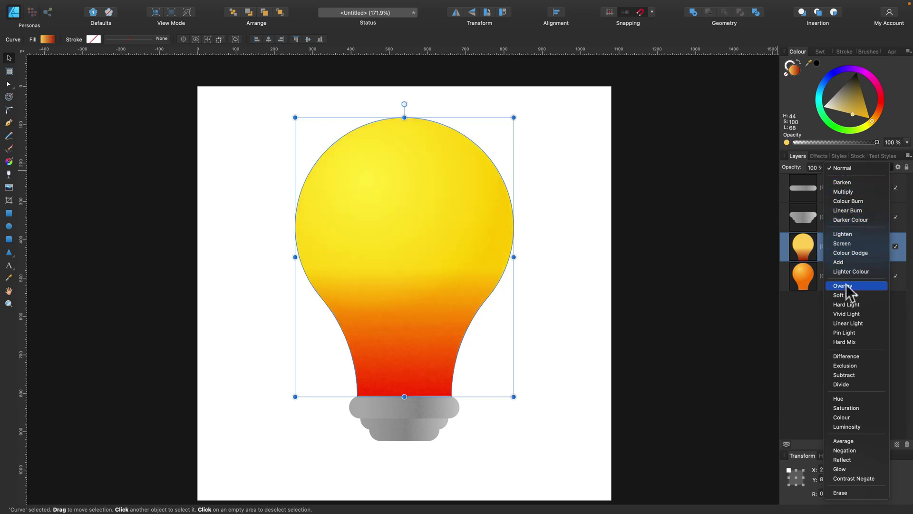
click(846, 284)
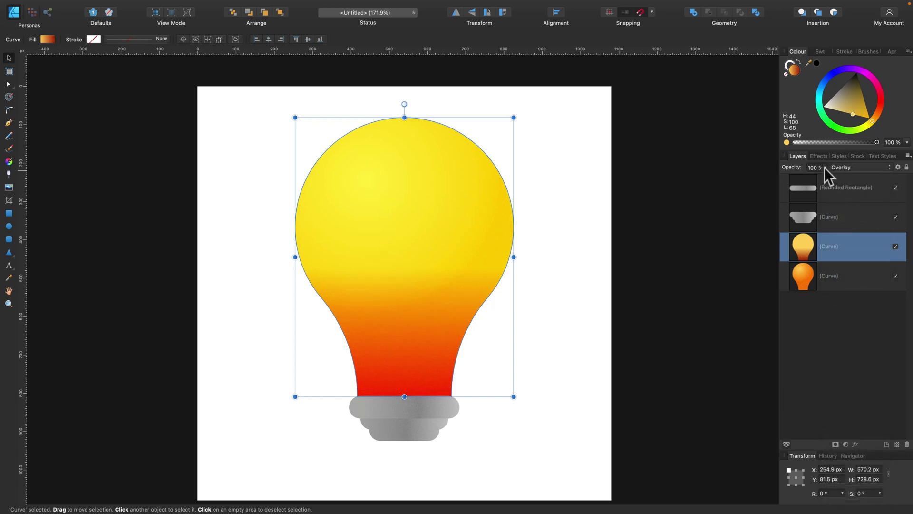
click(824, 167)
drag(824, 175, 783, 180)
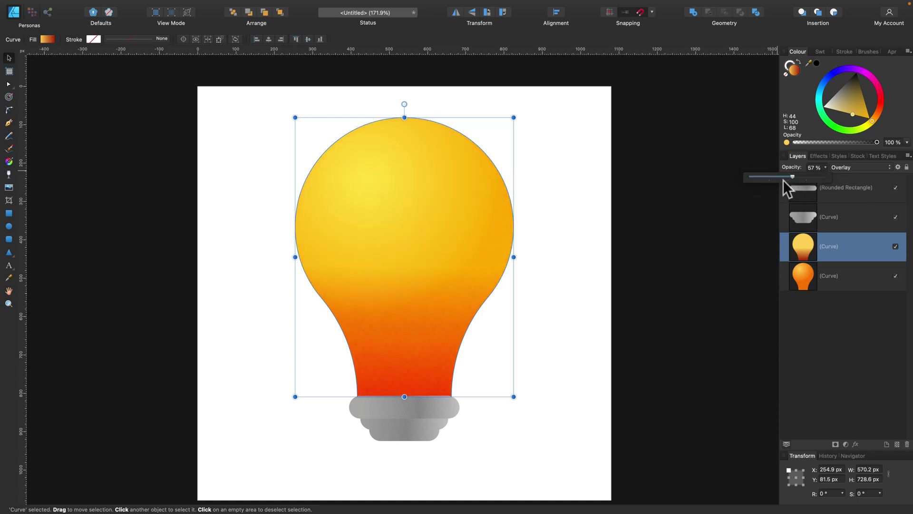
Set the copy to Hard Light at about 40% opacity and toggle its visibility to compare
click(864, 166)
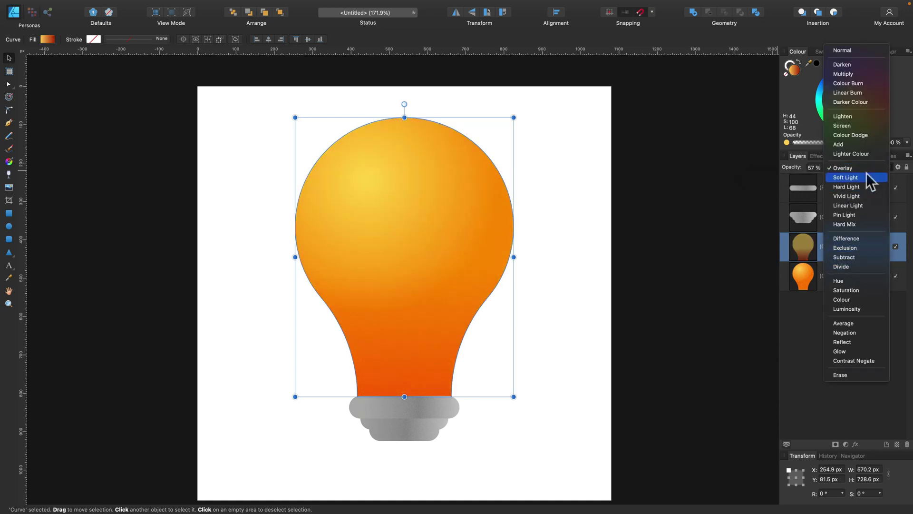
click(863, 187)
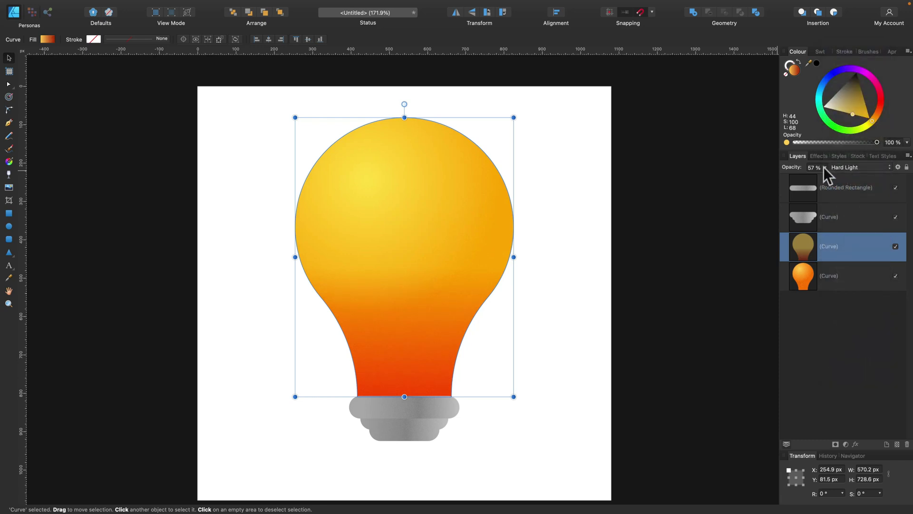
click(824, 166)
mouse_move(817, 174)
mouse_down()
mouse_move(773, 175)
mouse_move(811, 177)
mouse_up()
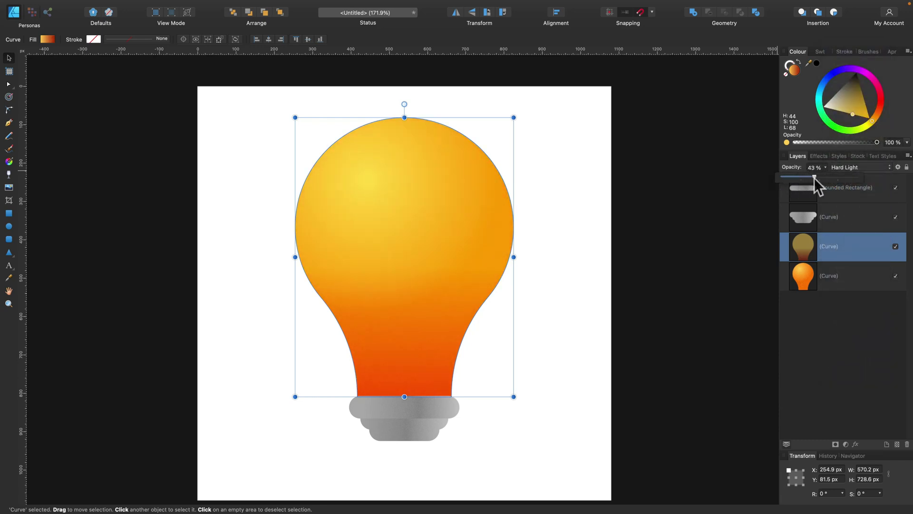
click(895, 246)
click(895, 246)
click(895, 246)
click(895, 246)
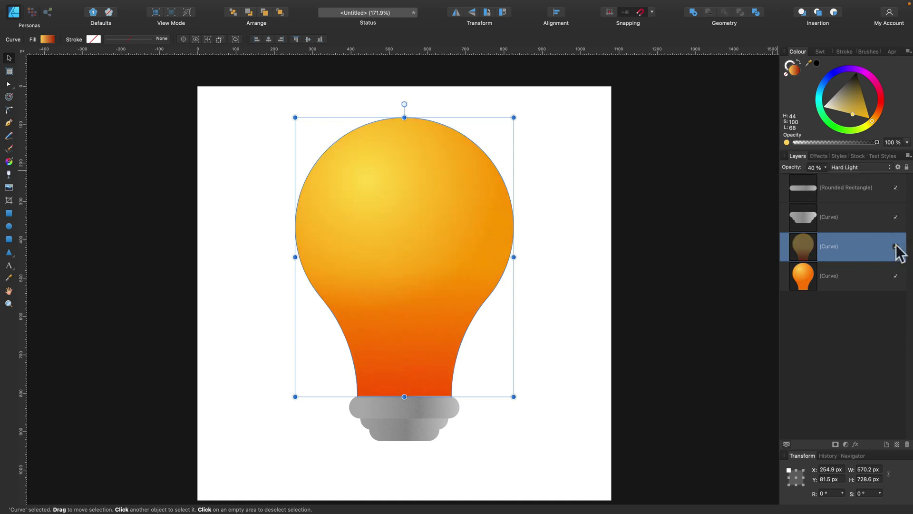
Shift-select the four bulb layers and group them
click(866, 193)
key(shift)
shift+click(864, 284)
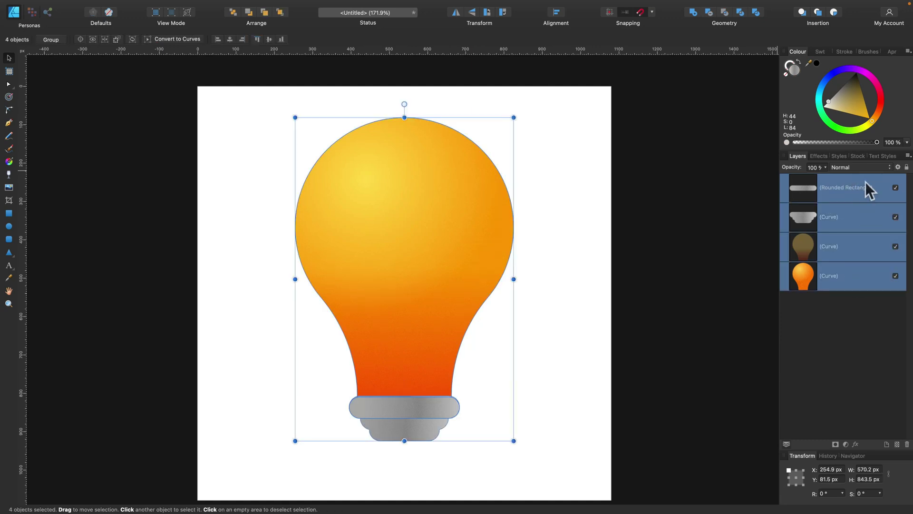
right_click(854, 209)
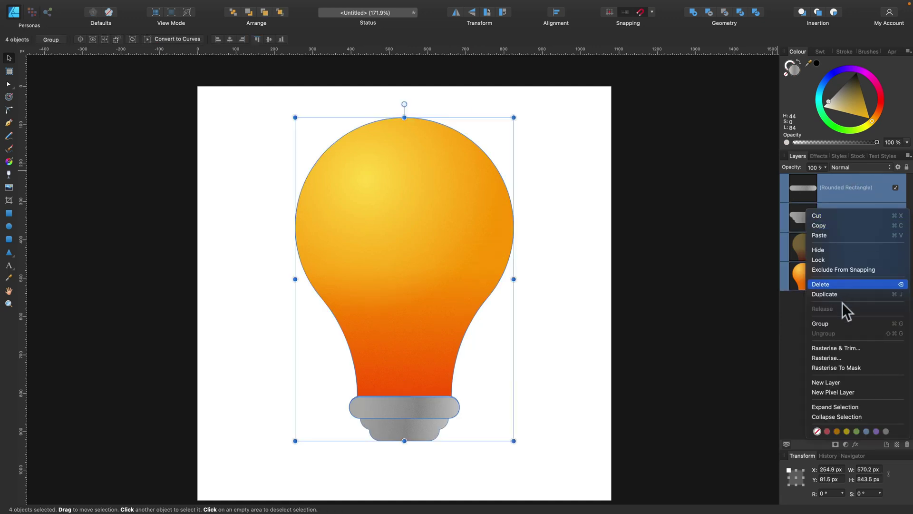
click(843, 324)
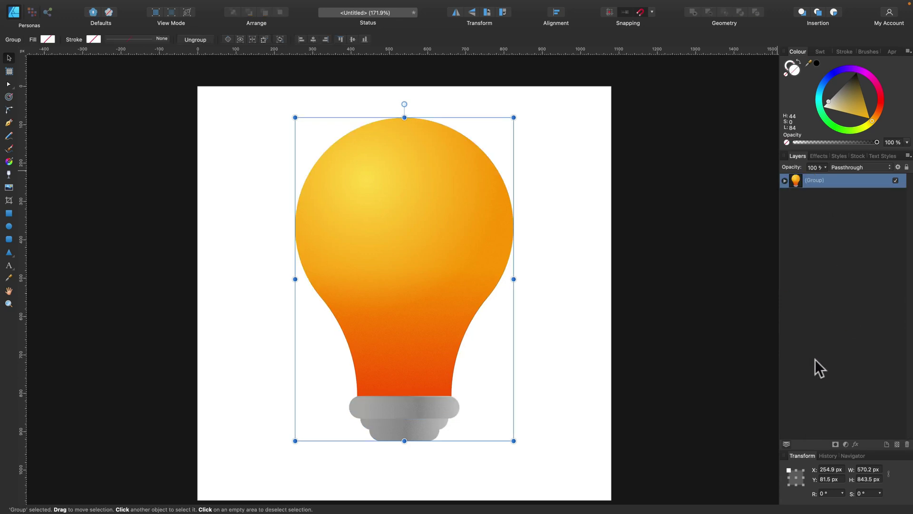
Enable Outer Glow on the group using the bulb's sampled yellow and a 150 px radius
click(855, 444)
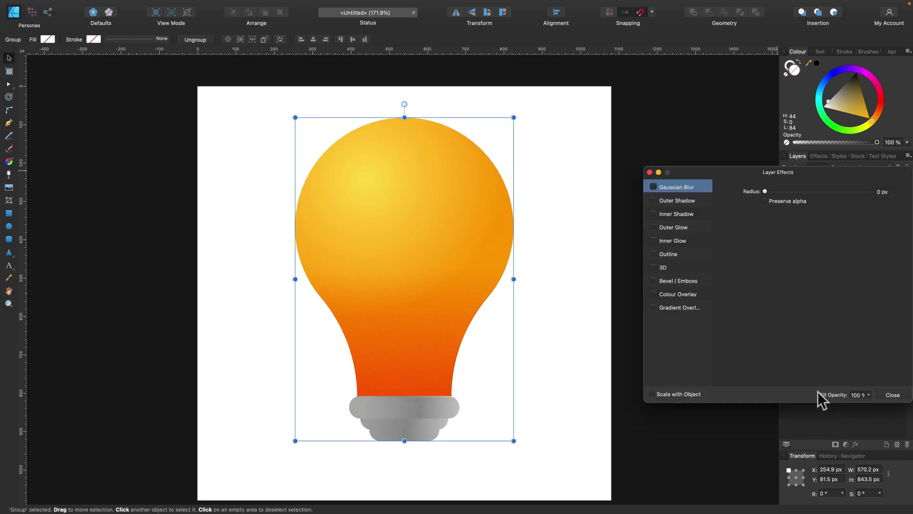
click(686, 227)
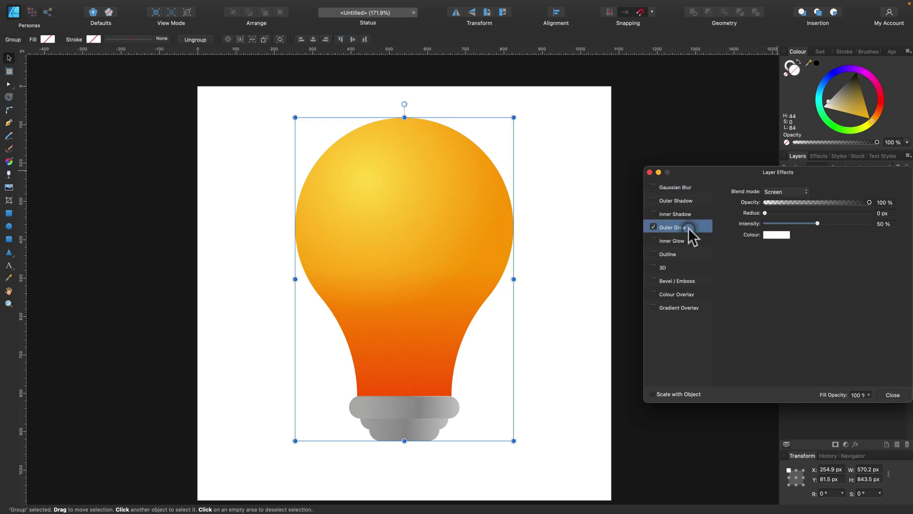
drag(810, 212, 851, 213)
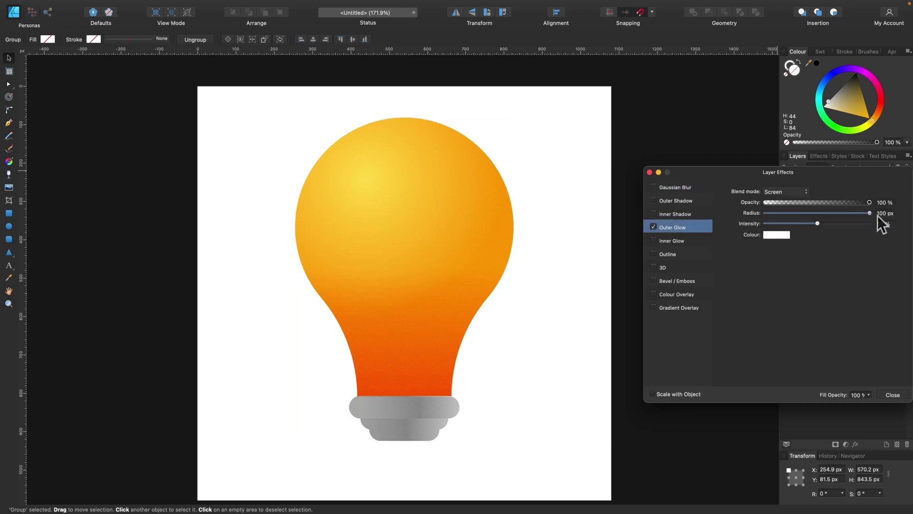
click(772, 234)
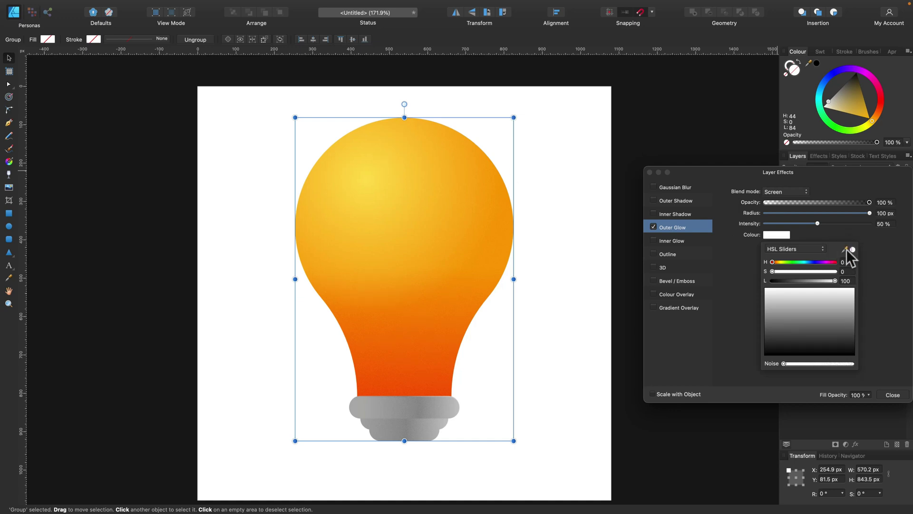
drag(843, 249, 438, 178)
click(852, 249)
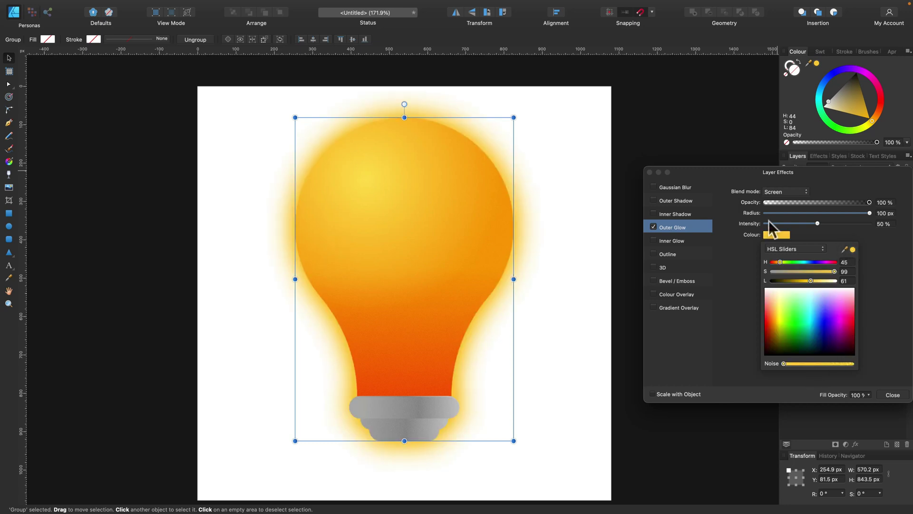
click(881, 213)
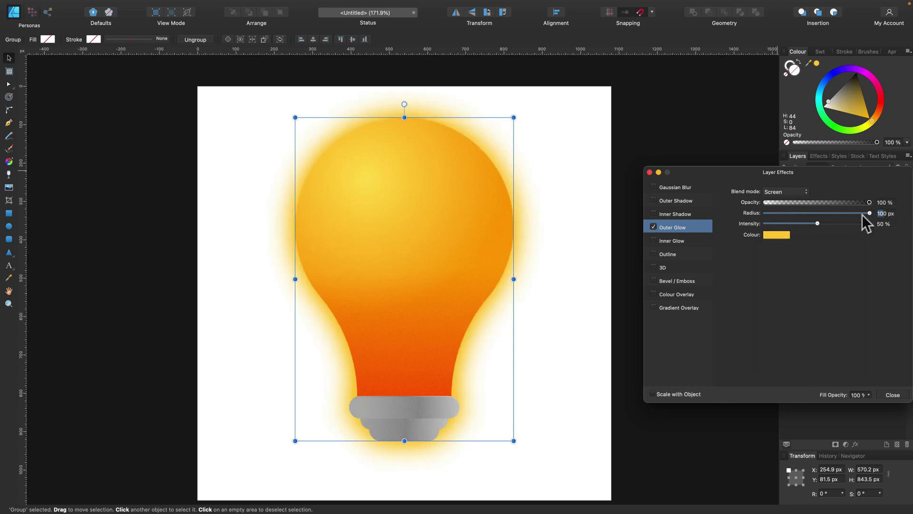
text(1500)
key(Return)
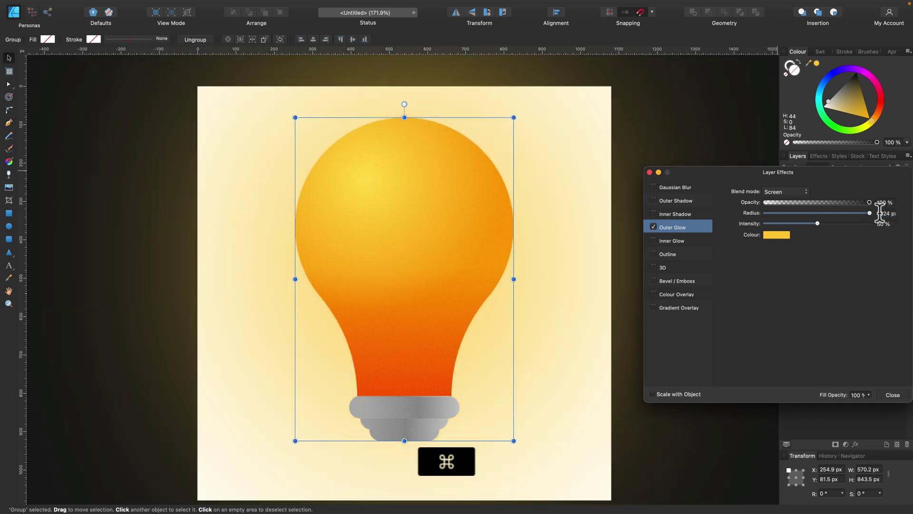
key(super+a)
text(150)
key(Return)
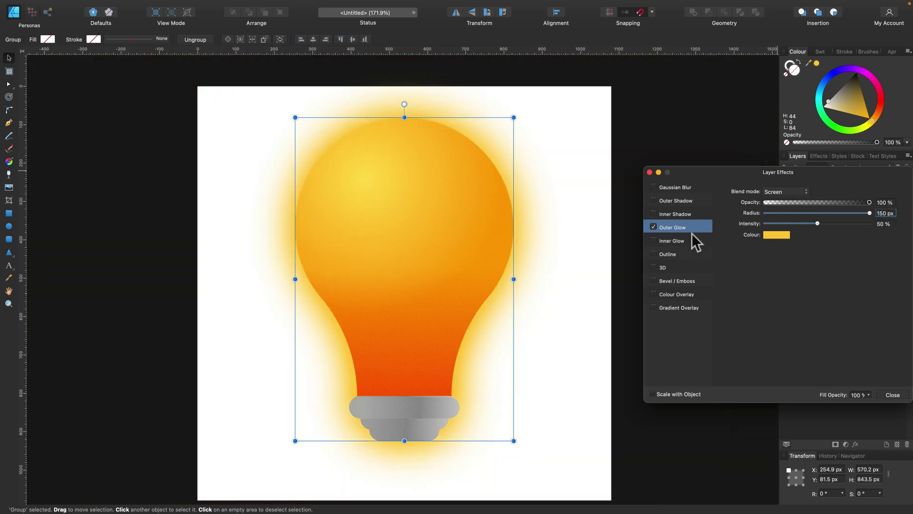
Turn on the group's 3D effect, adjust the light direction and set Radius to 500 px
click(662, 268)
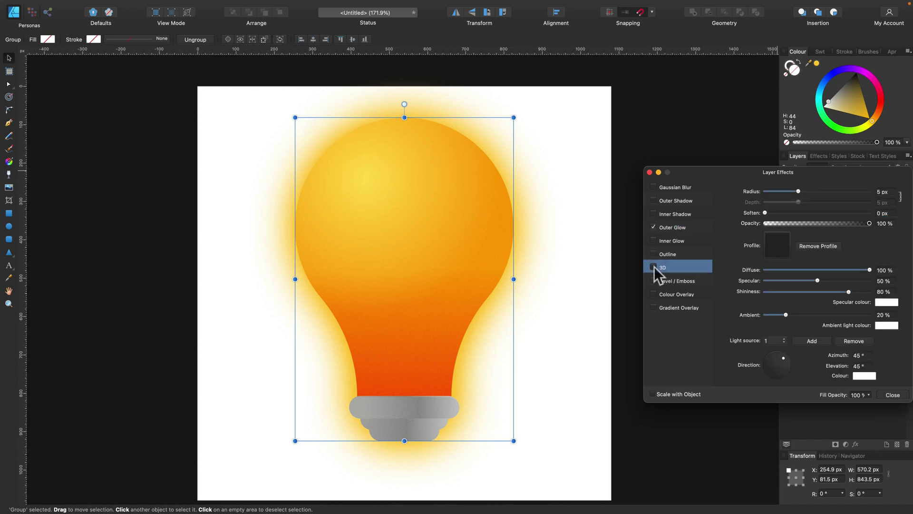
click(654, 267)
click(774, 359)
drag(774, 358, 771, 356)
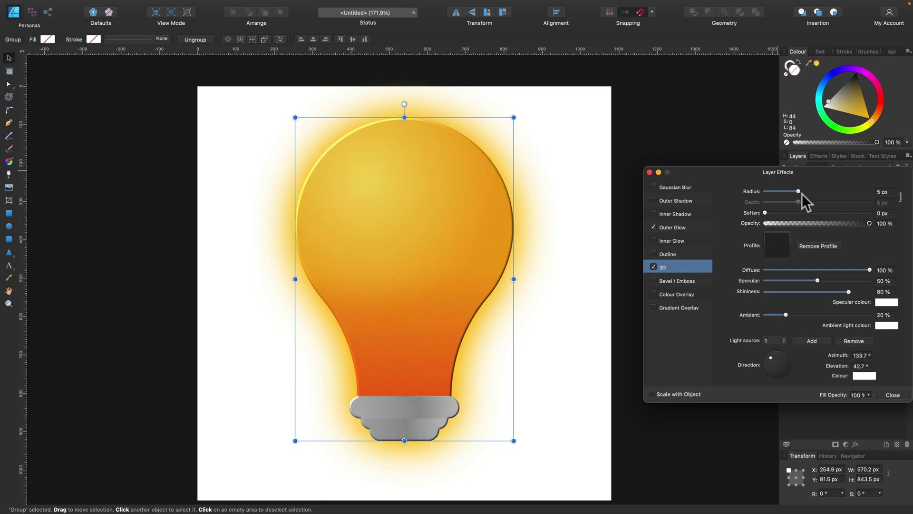
drag(800, 191, 875, 193)
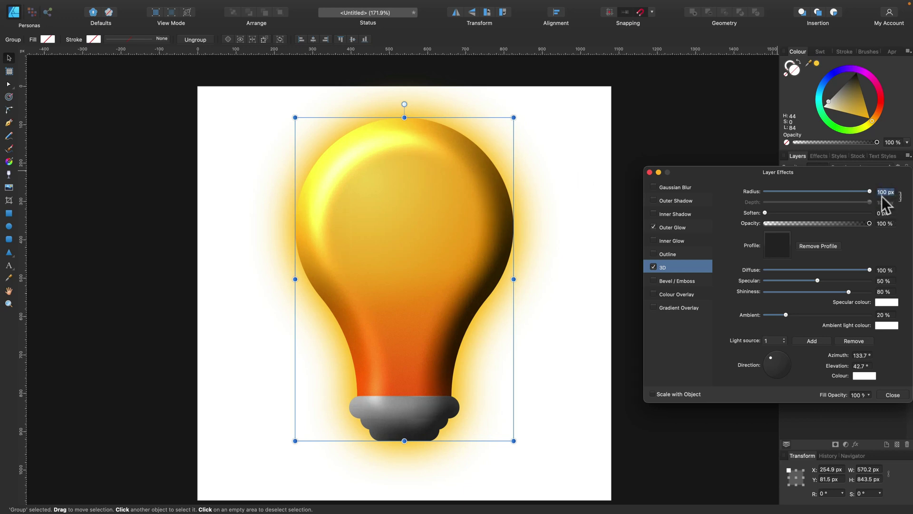
text(500)
key(Return)
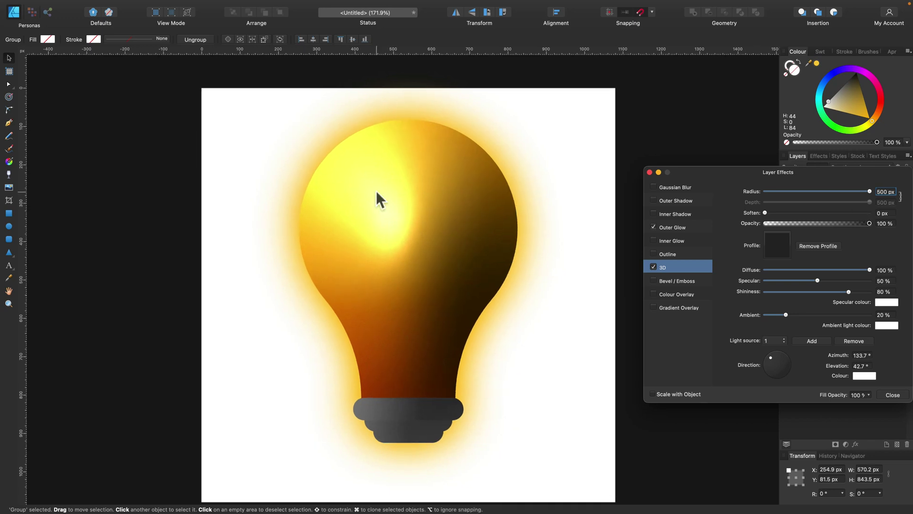
Soften the 3D shading to 4 px, raise Ambient to 22 %, and toggle effects to compare
scroll(376, 190, left, 2)
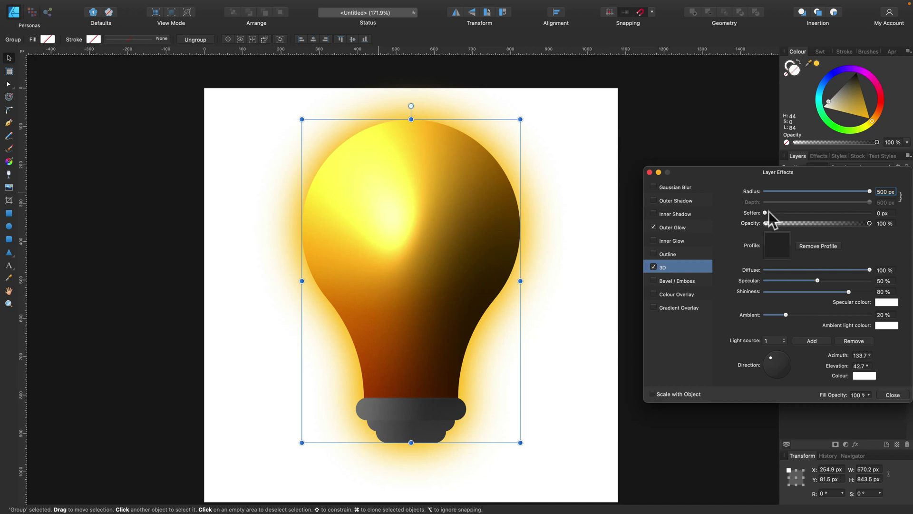
mouse_move(767, 212)
mouse_down()
mouse_move(866, 214)
mouse_move(744, 223)
mouse_move(786, 223)
mouse_up()
drag(786, 315, 789, 315)
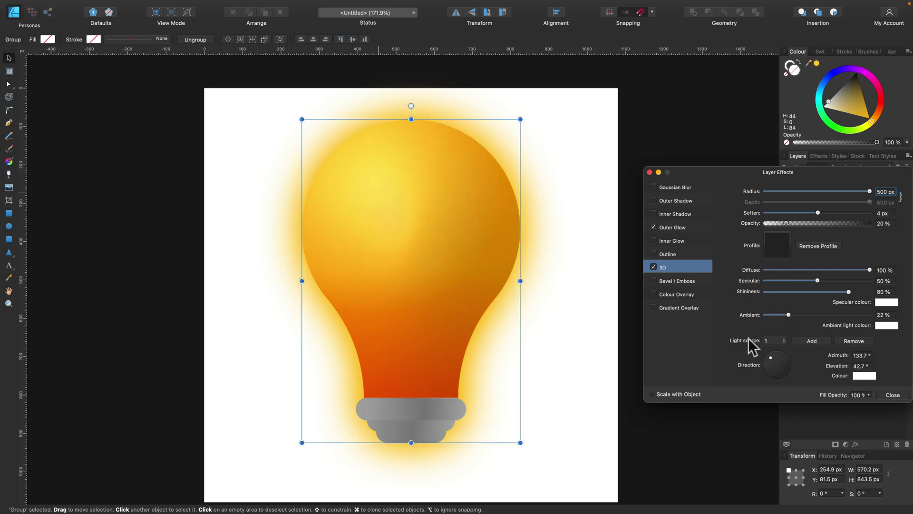
click(653, 266)
click(652, 224)
click(651, 223)
Close Layer Effects and drag the base Curve and Rounded Rectangle out of the bulb group
click(893, 395)
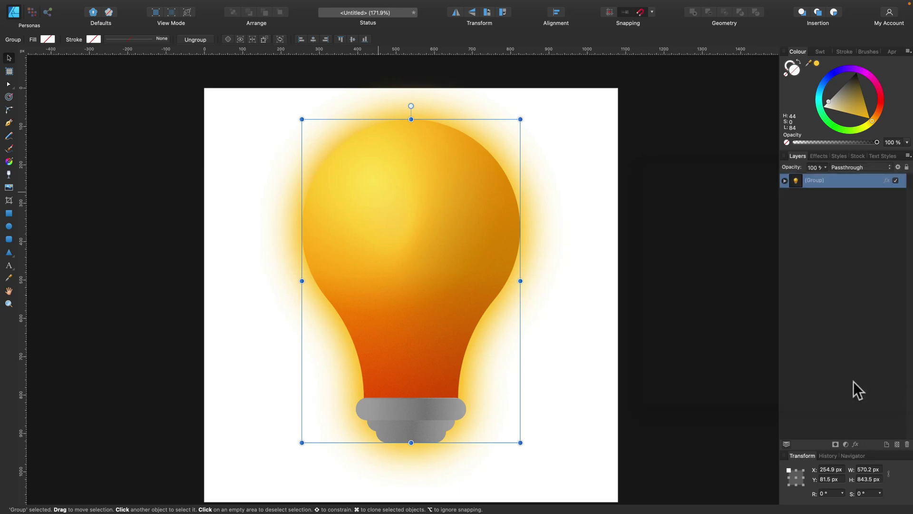
click(603, 267)
click(785, 180)
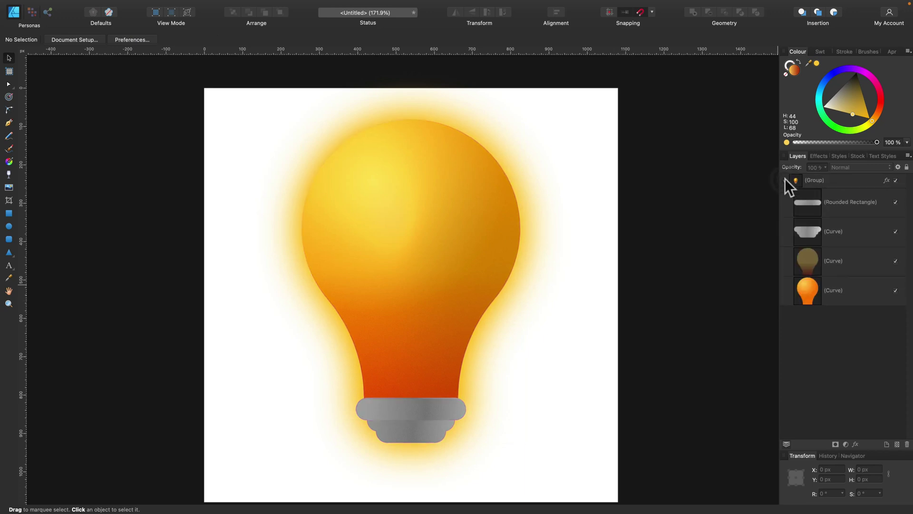
click(846, 235)
shift+click(854, 204)
drag(846, 204, 811, 351)
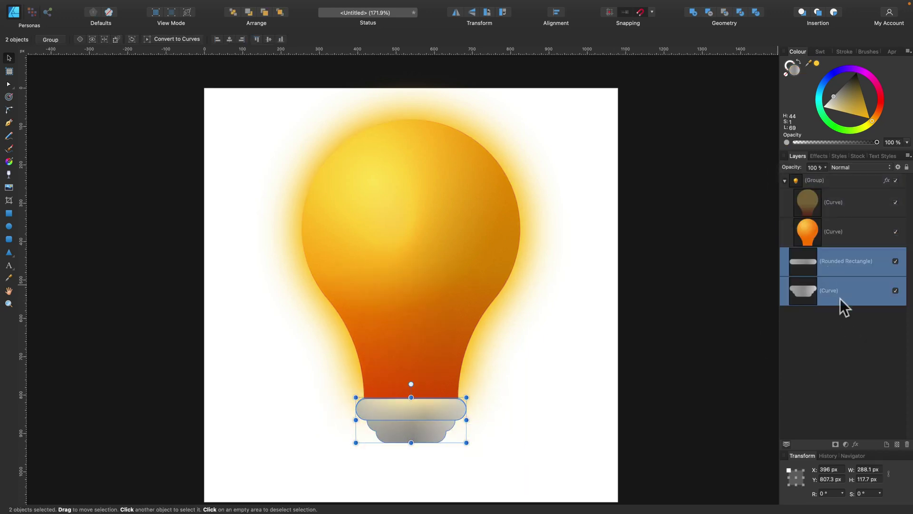
click(785, 181)
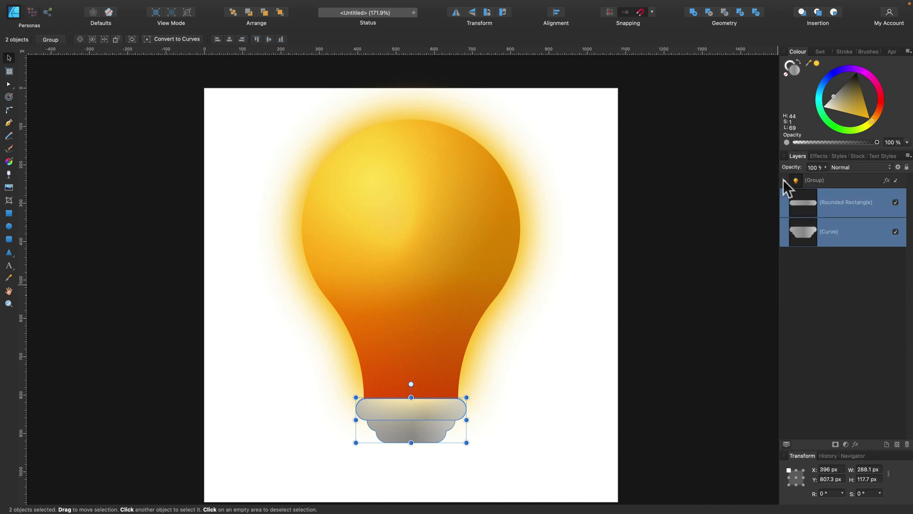
click(540, 368)
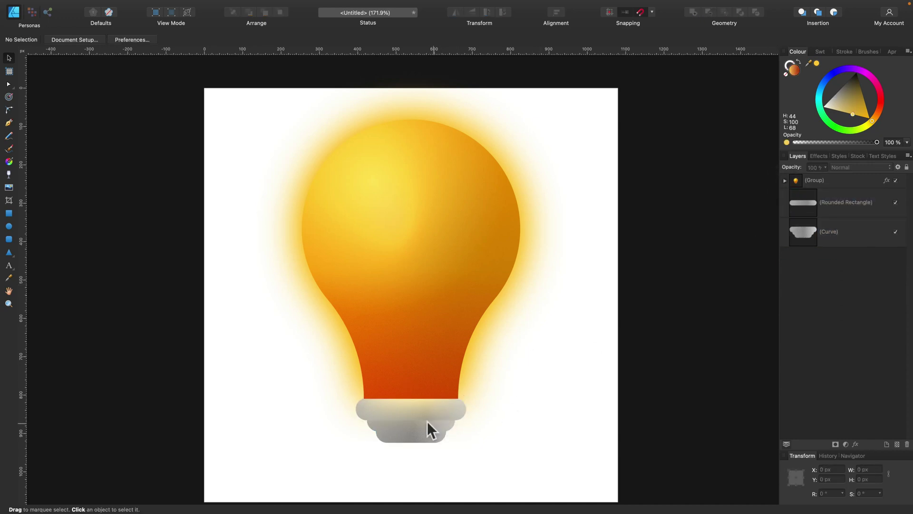
Draw a 1080×1080 px page-covering rectangle, fill it violet (H 267, S 100, L 69) and send it to back
click(9, 213)
drag(204, 88, 618, 467)
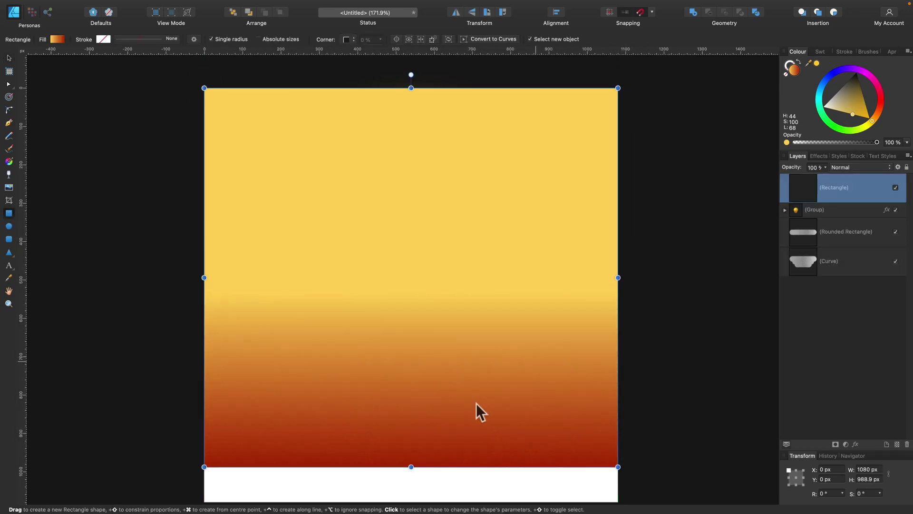
scroll(449, 424, down, 3)
drag(411, 402, 408, 439)
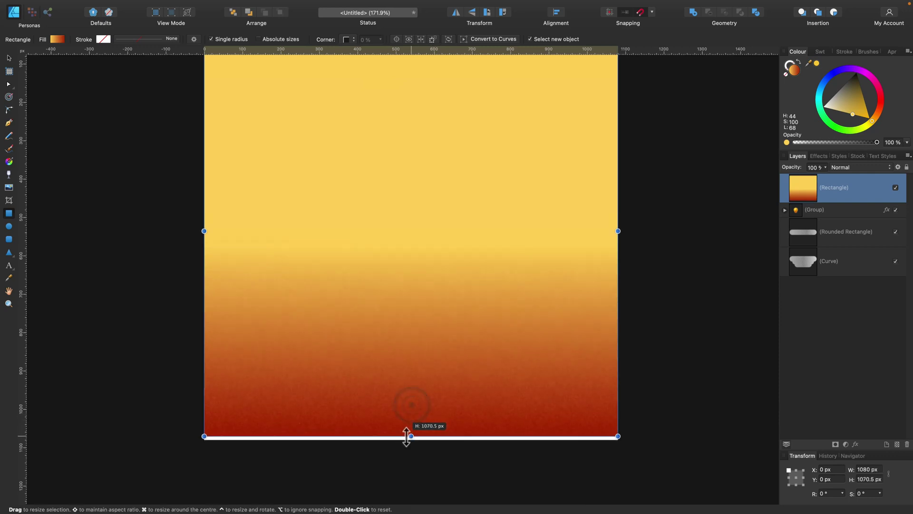
drag(874, 119, 871, 111)
key(super+shift+bracketleft)
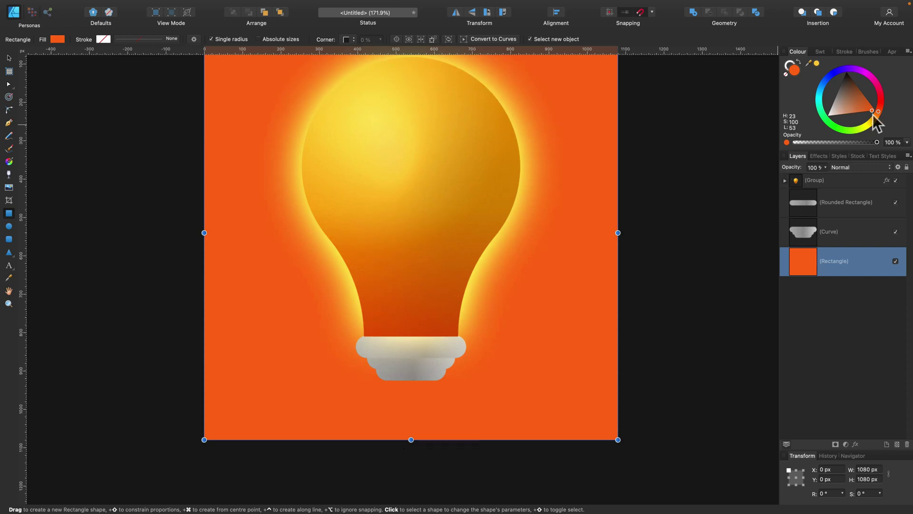
drag(876, 122, 848, 64)
click(9, 58)
Draw a near-black oval under the bulb base and move its layer below the base
click(698, 227)
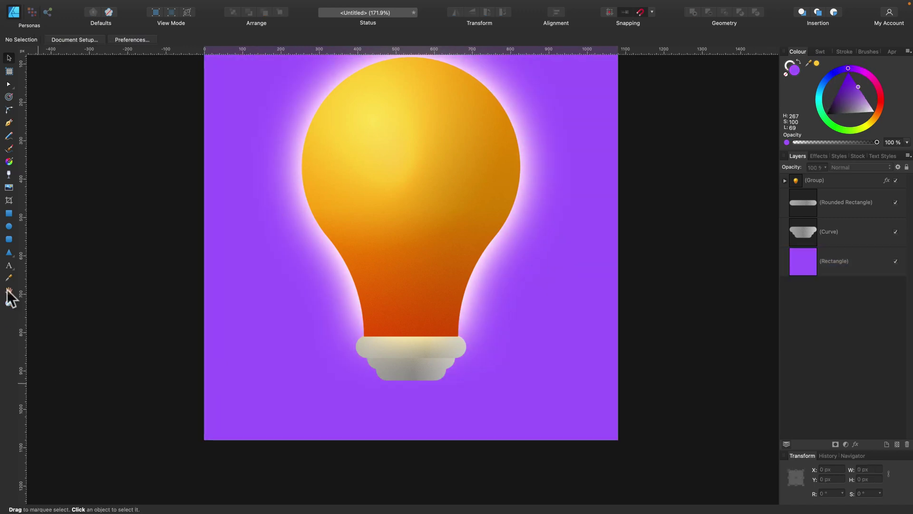
click(9, 227)
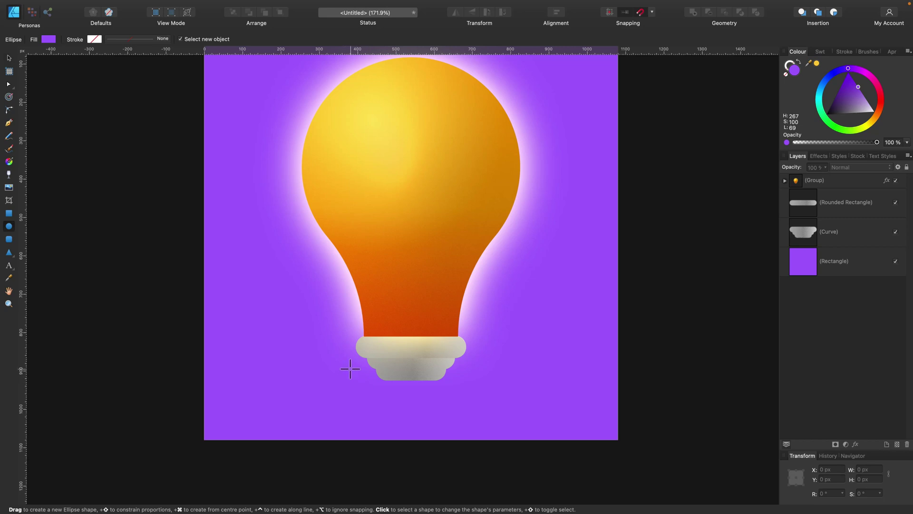
drag(350, 368, 486, 394)
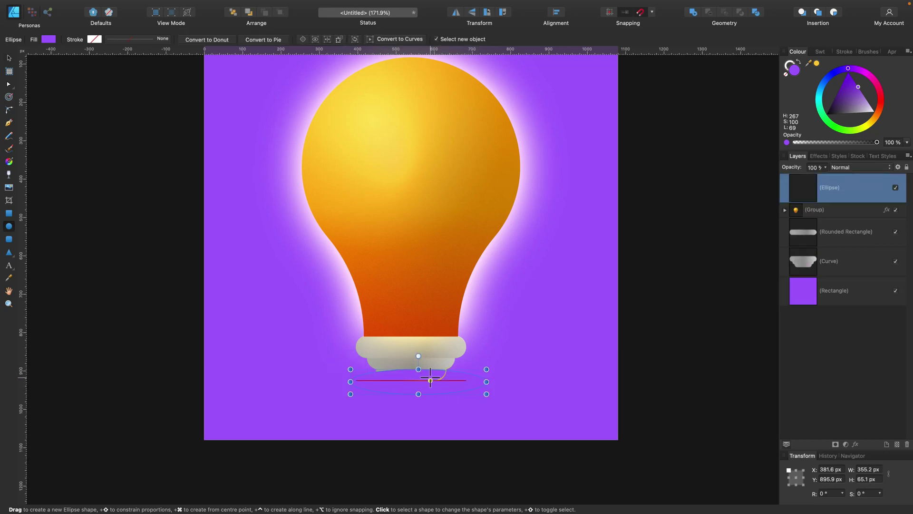
drag(849, 111, 832, 116)
click(9, 57)
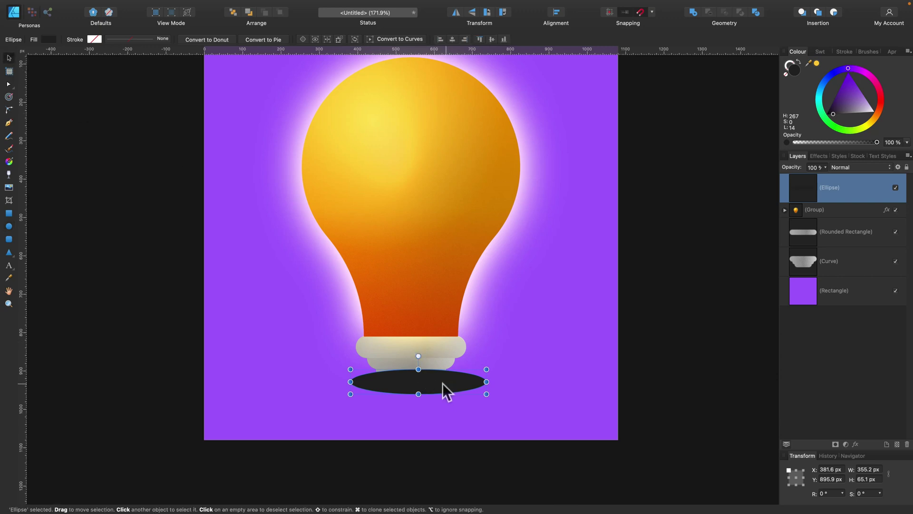
drag(445, 385, 437, 383)
drag(880, 186, 856, 275)
Blur the oval with 22.1 px Gaussian Blur, set it to Multiply and flatten it
click(856, 444)
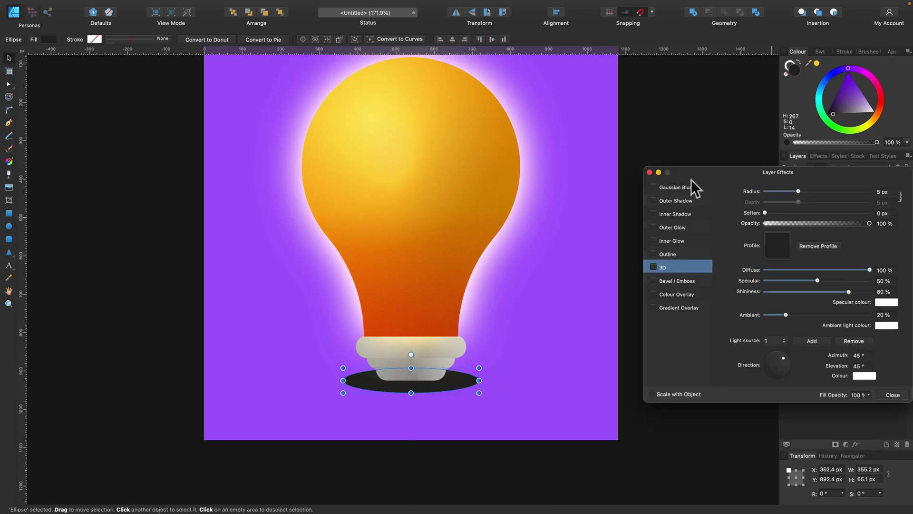
click(652, 187)
drag(772, 192, 823, 195)
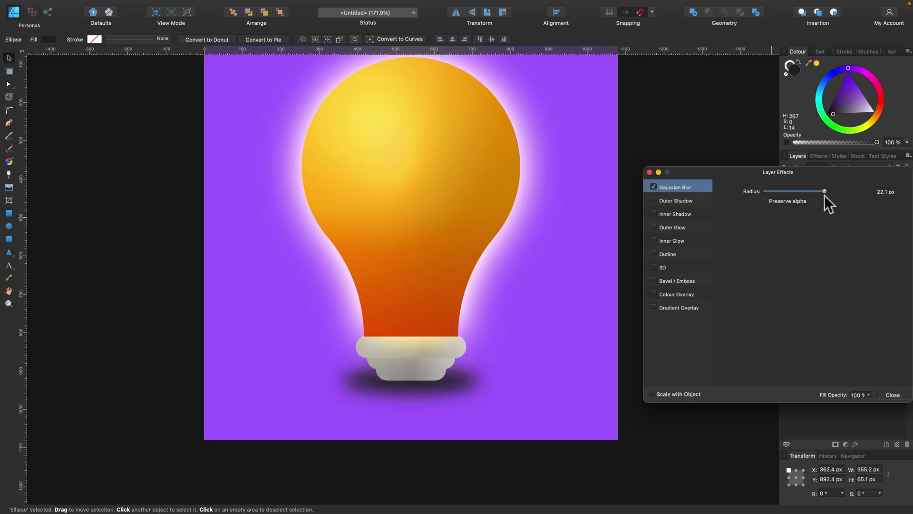
click(892, 396)
click(841, 167)
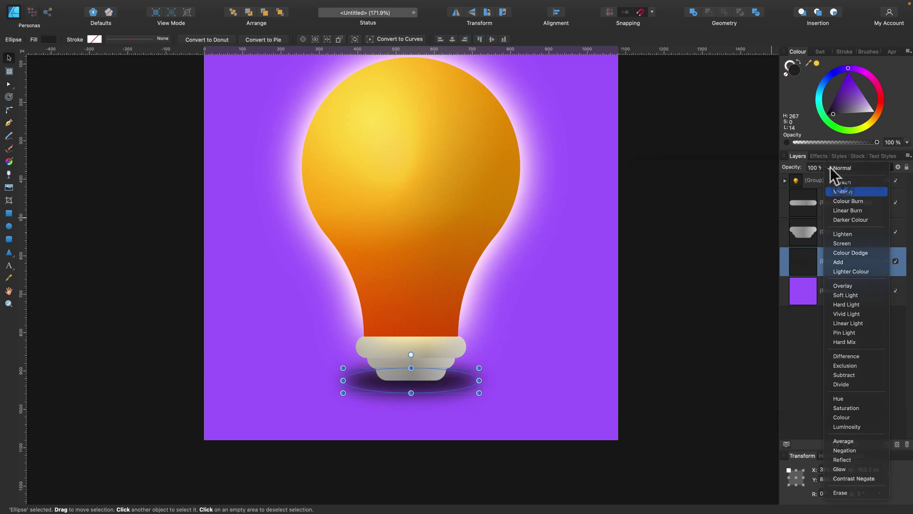
click(831, 176)
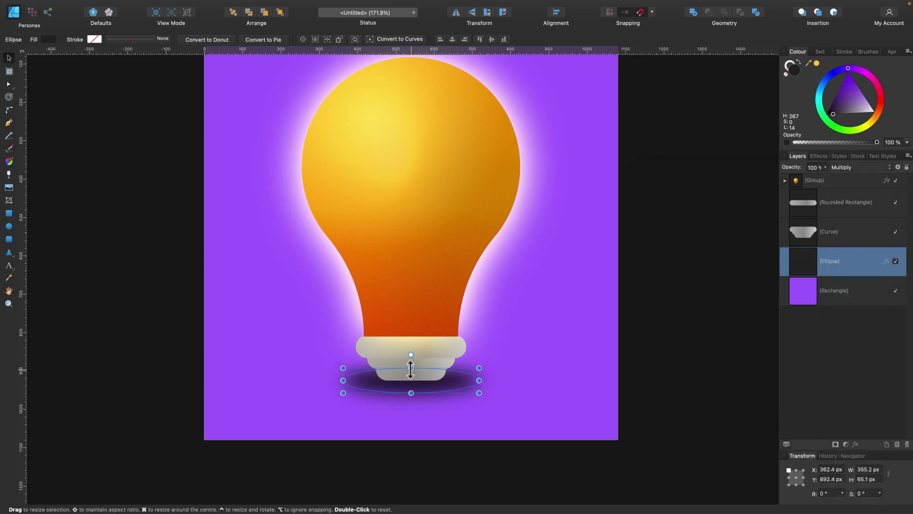
drag(411, 367, 411, 380)
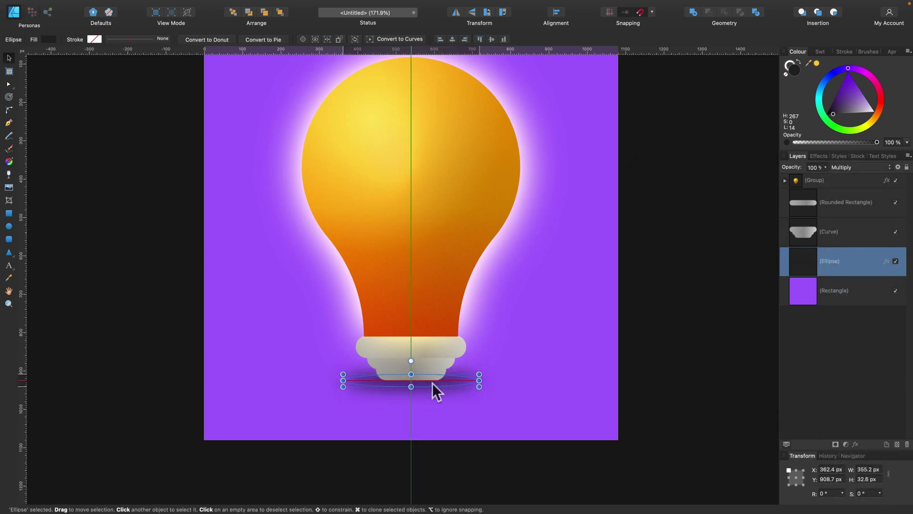
click(474, 415)
scroll(468, 390, left, 1)
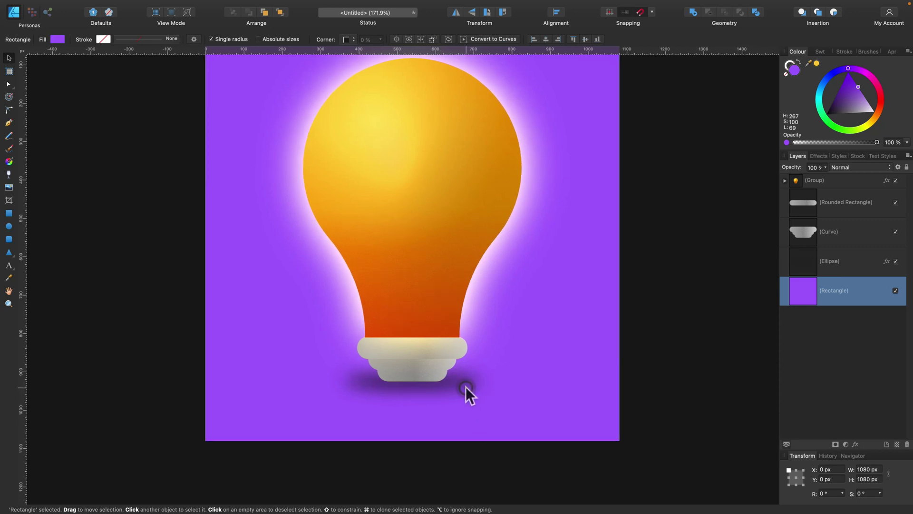
scroll(460, 324, up, 3)
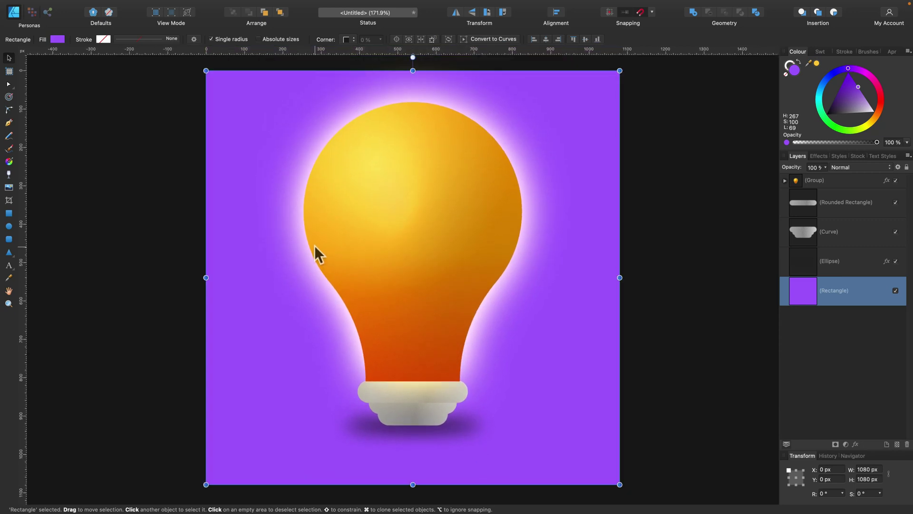
Draw a downward-pointing outline triangle inside the bulb, layered above the bulb group
click(9, 253)
drag(363, 201, 462, 300)
drag(413, 188, 409, 358)
click(798, 61)
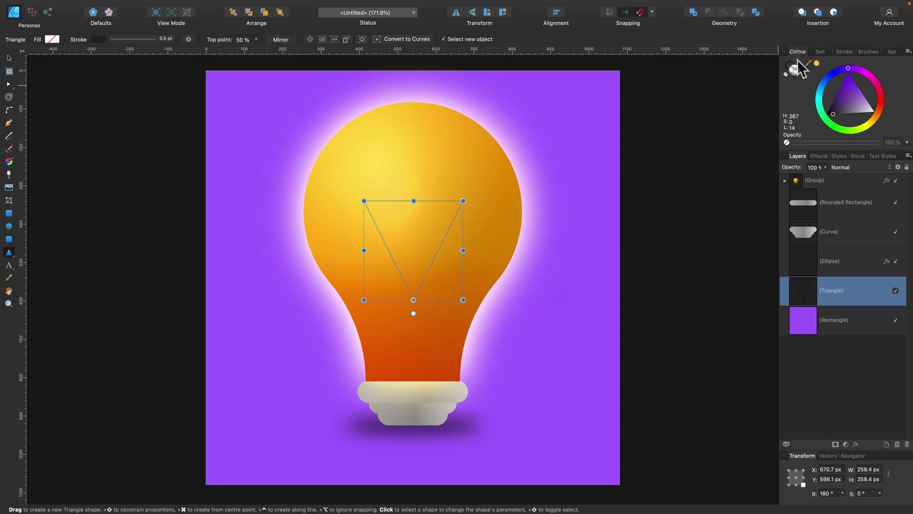
drag(851, 285, 831, 178)
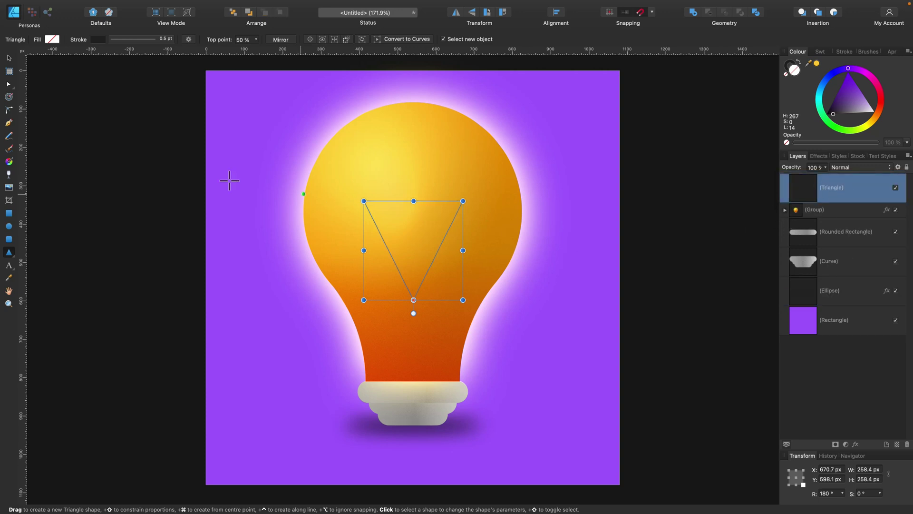
Thicken the triangle's stroke to 7.5 pt and convert it to an editable curve
click(844, 51)
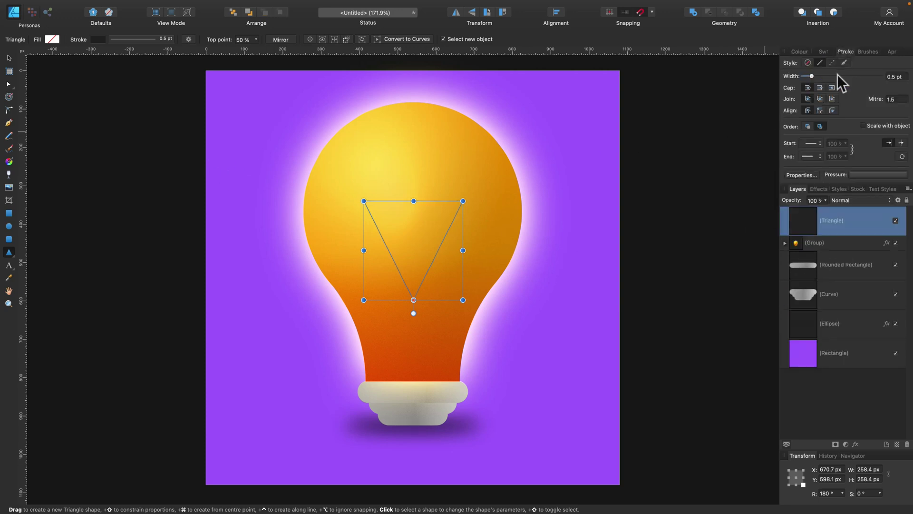
drag(835, 77, 831, 76)
click(8, 84)
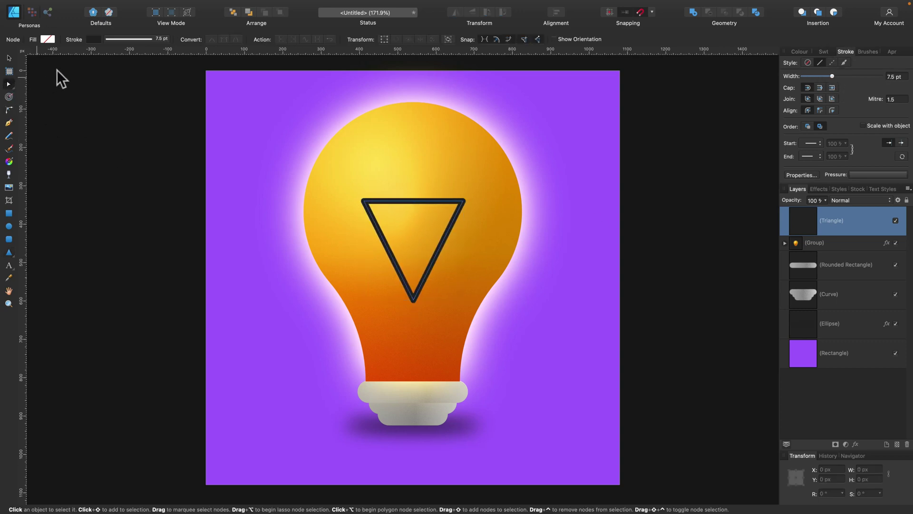
key(super+Return)
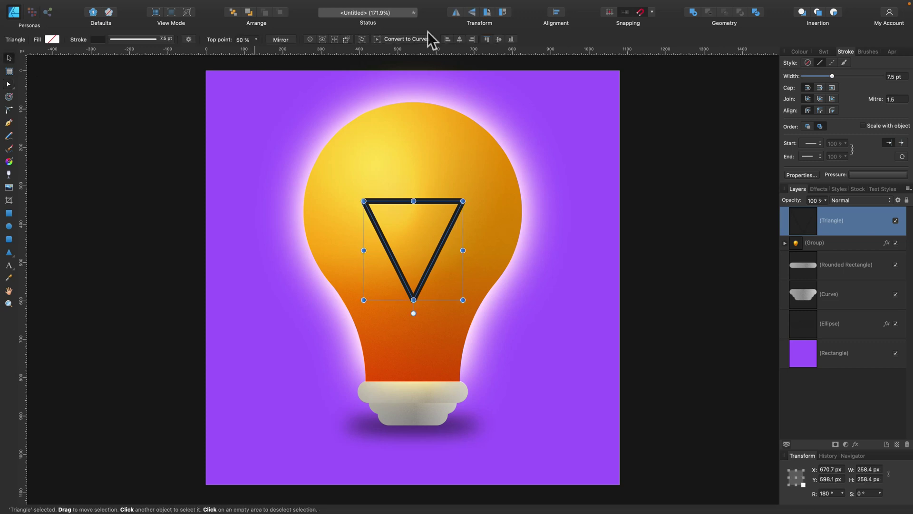
key(v)
click(9, 83)
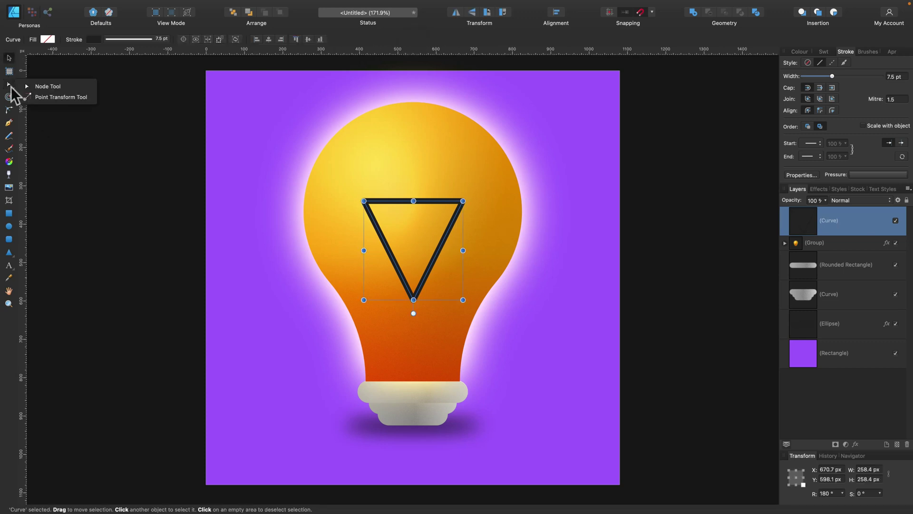
Add a node to bend the filament's right edge inward and round its top three corners
click(78, 86)
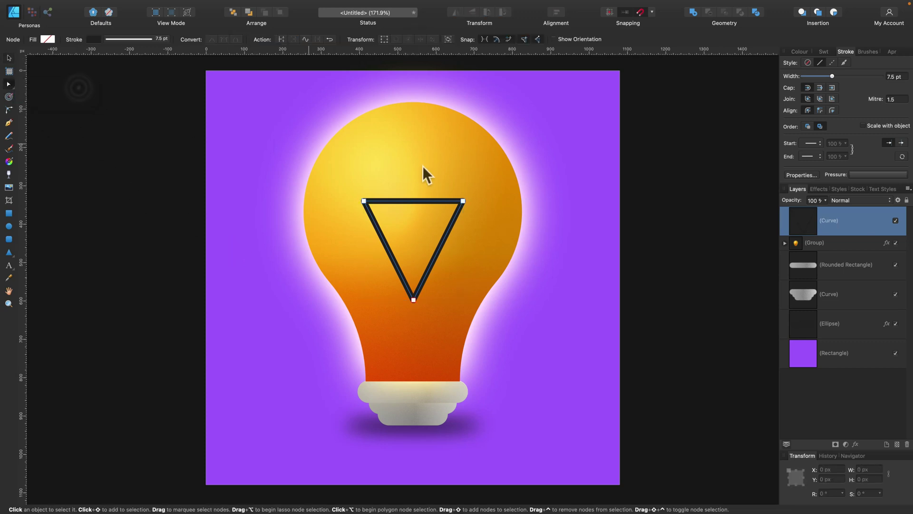
click(462, 201)
drag(442, 240, 409, 241)
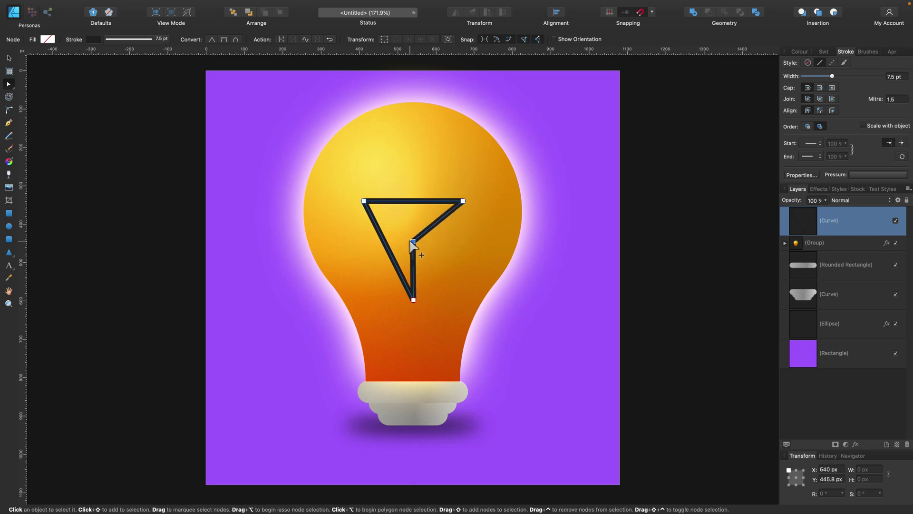
click(9, 109)
drag(289, 159, 492, 315)
drag(462, 198, 457, 206)
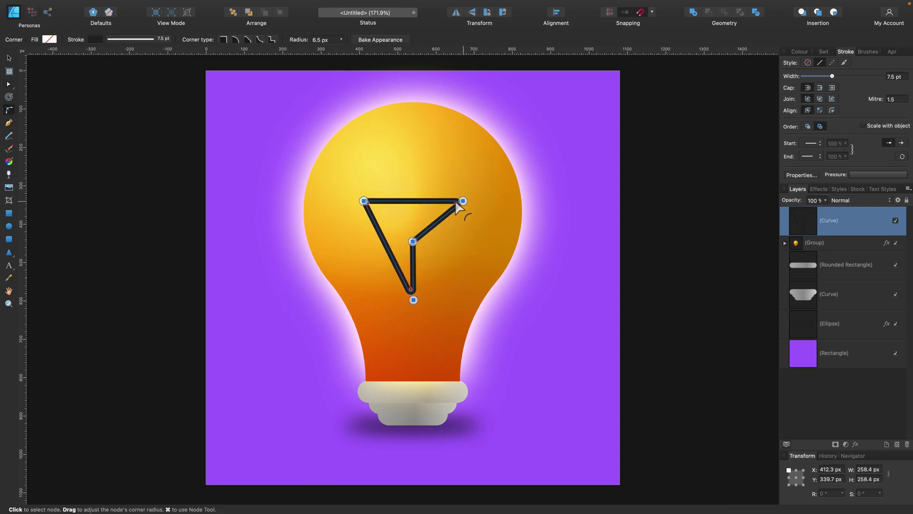
key(super+z)
drag(550, 172, 312, 255)
mouse_move(462, 198)
mouse_down()
mouse_move(415, 302)
mouse_move(415, 313)
mouse_move(429, 313)
mouse_up()
click(9, 58)
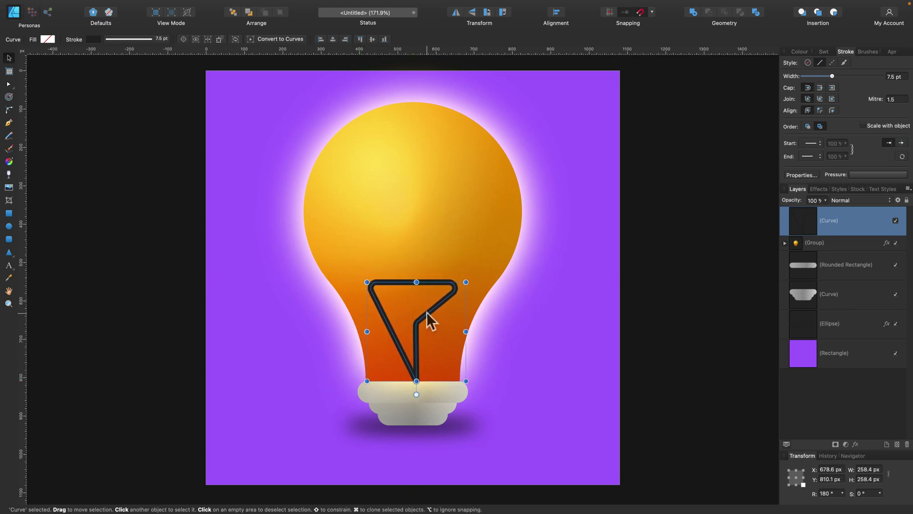
Move the filament up, stretch it to the base, bake its rounded corners and narrow it to 234.7 px
drag(426, 313, 425, 256)
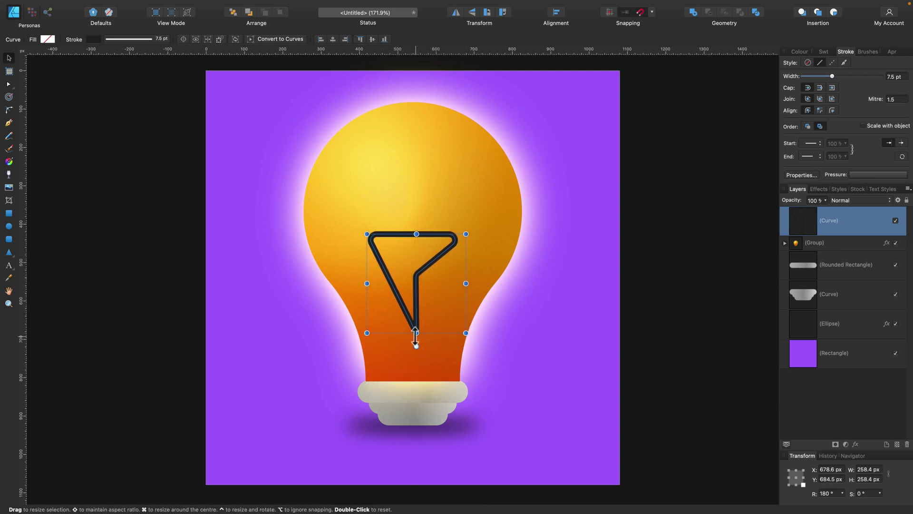
drag(416, 333, 413, 373)
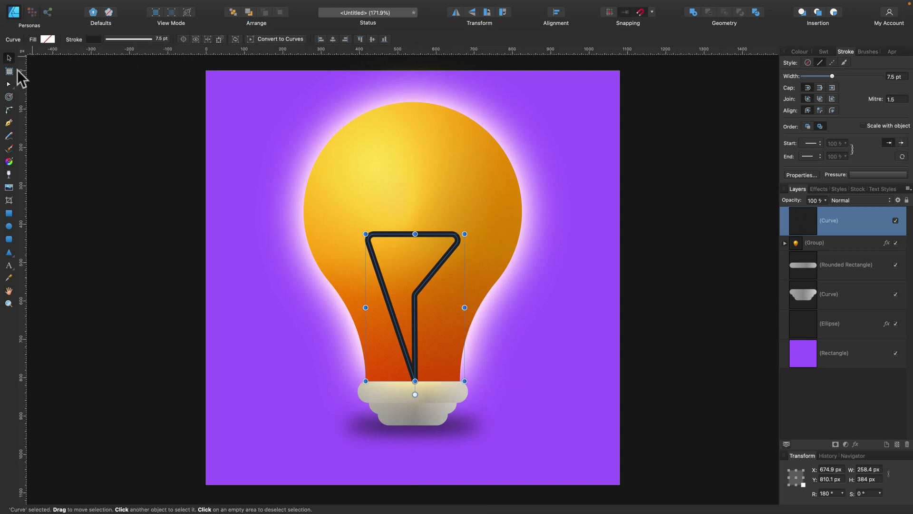
click(9, 109)
click(397, 40)
click(9, 57)
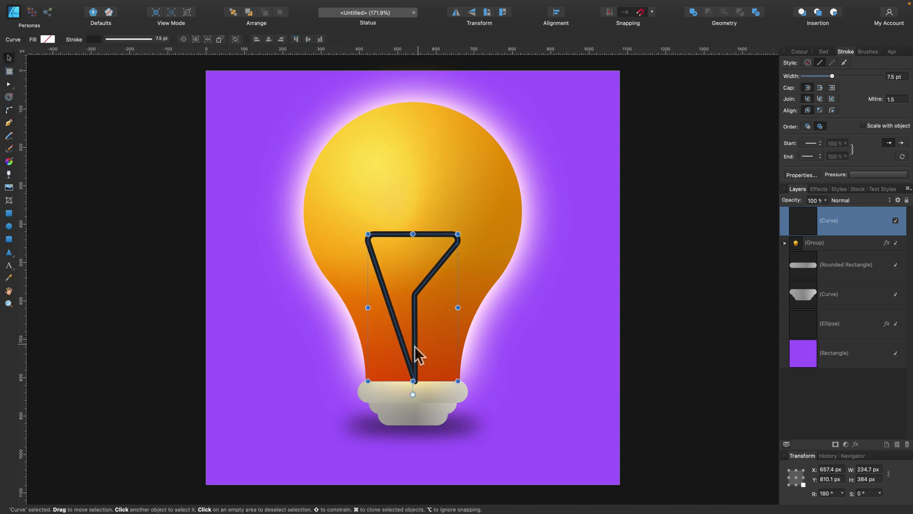
mouse_move(415, 347)
mouse_down()
mouse_move(404, 347)
mouse_move(415, 347)
mouse_move(415, 361)
mouse_up()
Colour the filament stroke with the bulb's sampled yellow (H 50, S 99, L 68) and set Overlay blend
click(820, 187)
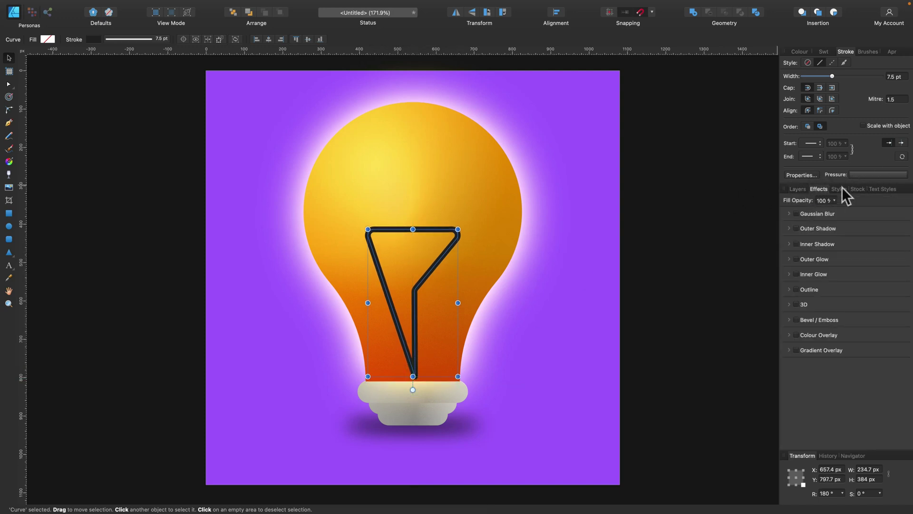
click(795, 189)
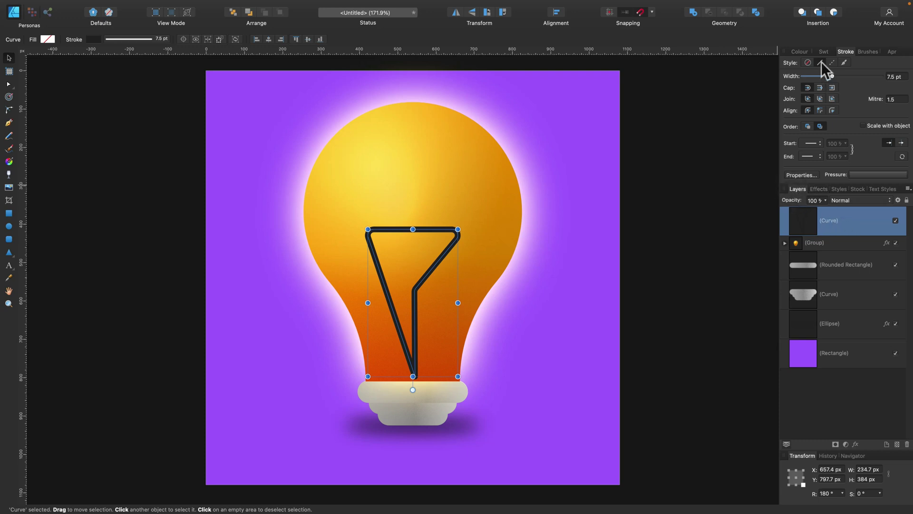
click(800, 52)
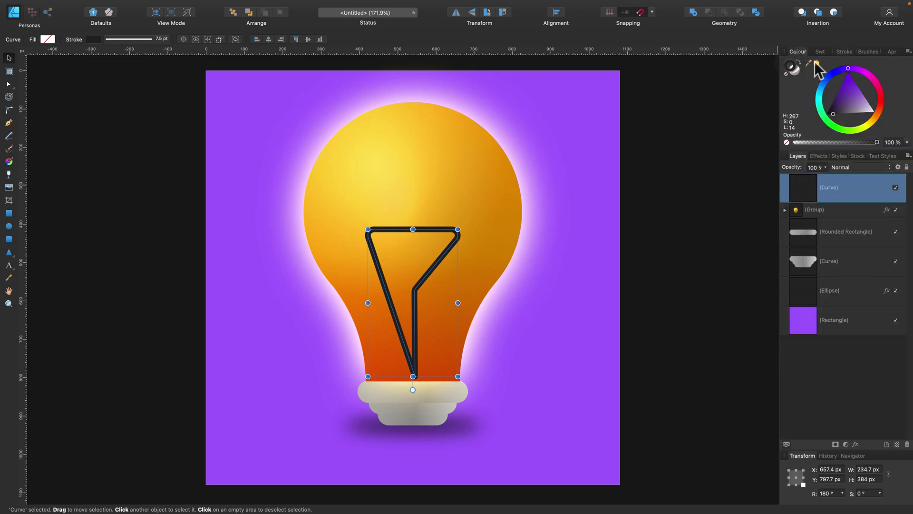
drag(815, 61, 370, 170)
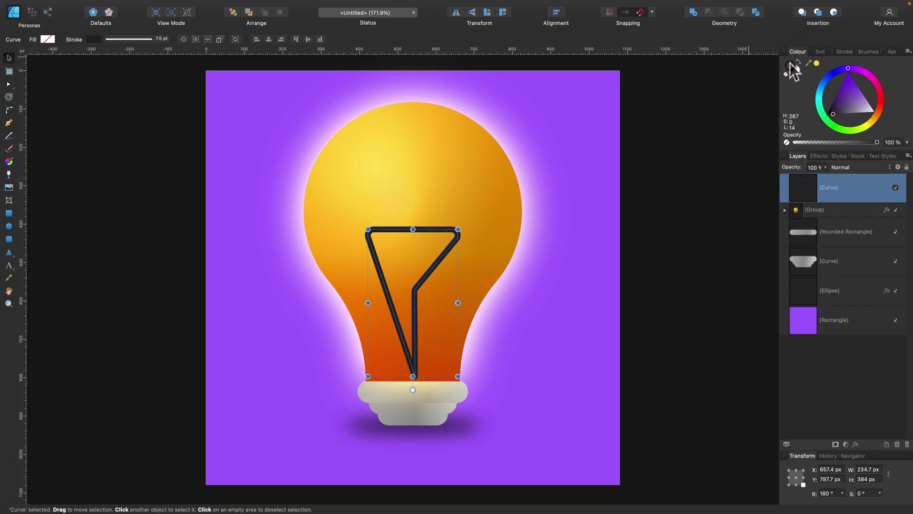
click(817, 62)
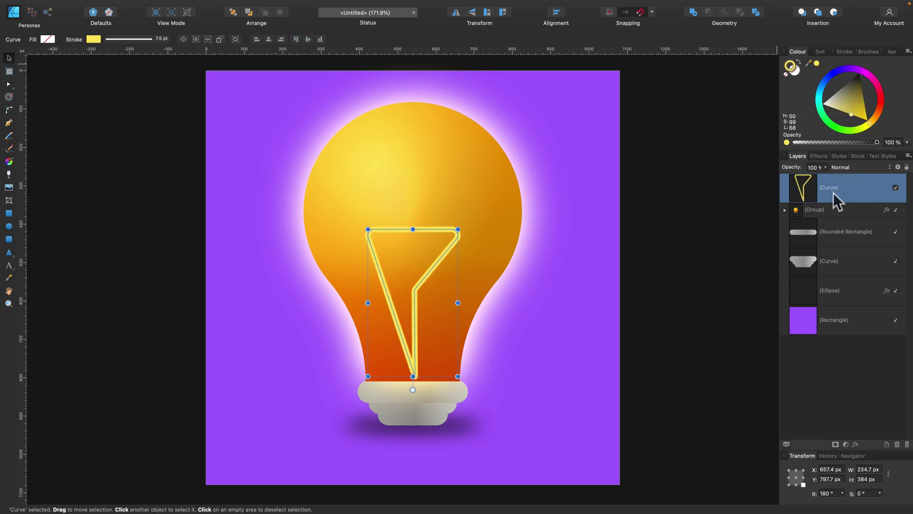
click(843, 169)
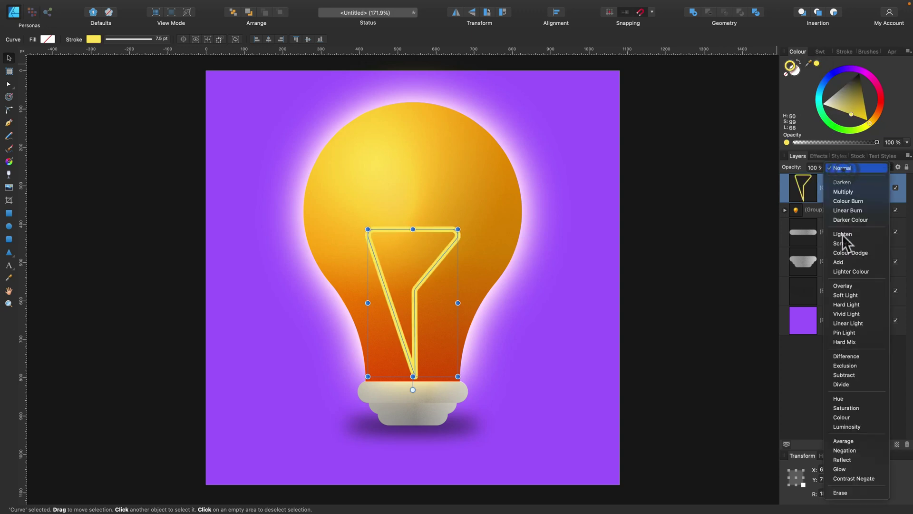
click(844, 286)
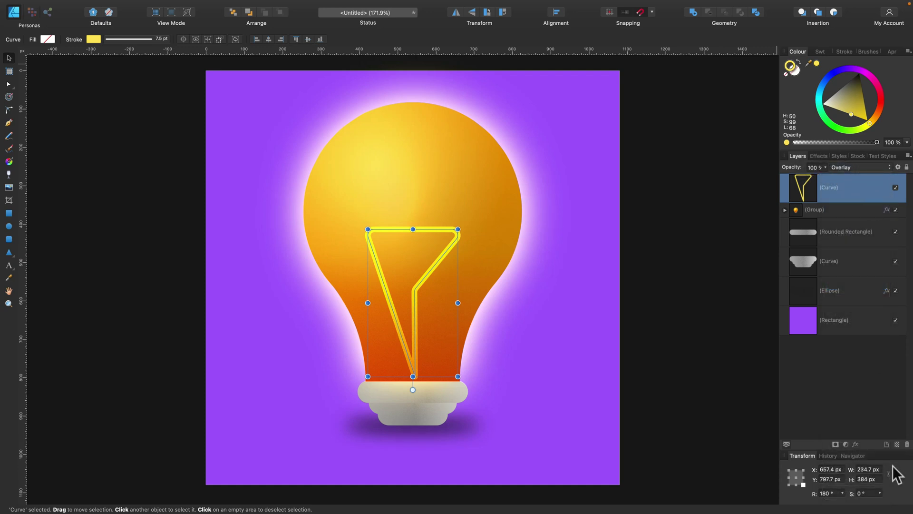
Lower the filament's fill opacity to 50% and add an Overlay outer glow of 57.2 px radius
click(855, 444)
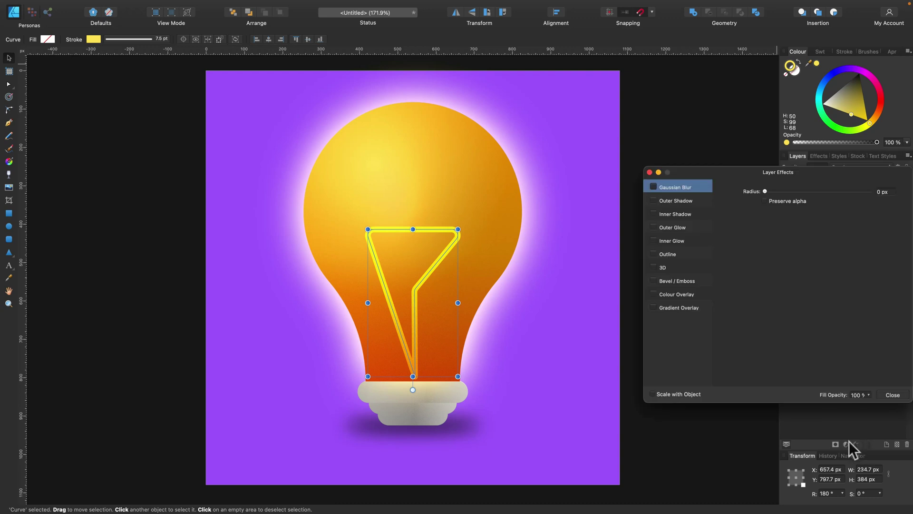
click(868, 394)
drag(866, 403, 836, 404)
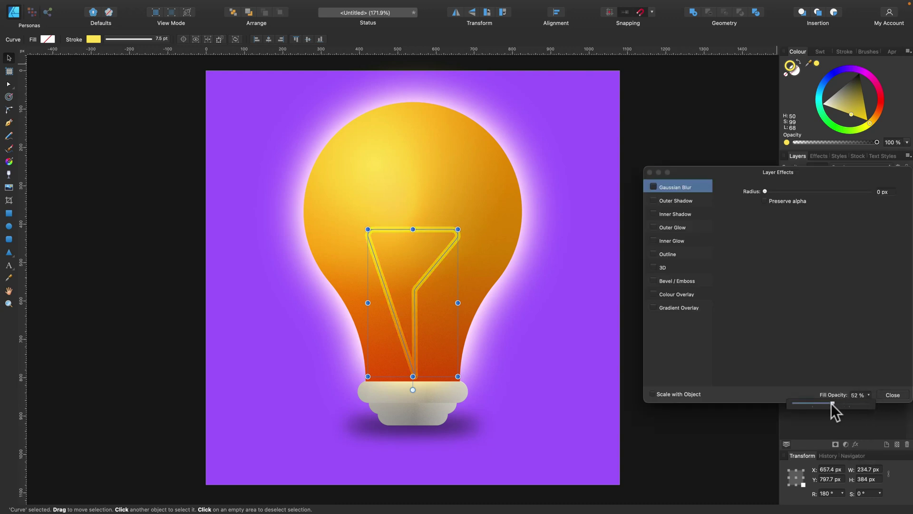
click(657, 227)
click(678, 227)
mouse_move(776, 210)
mouse_down()
mouse_move(906, 219)
mouse_move(858, 214)
mouse_up()
click(799, 192)
click(789, 233)
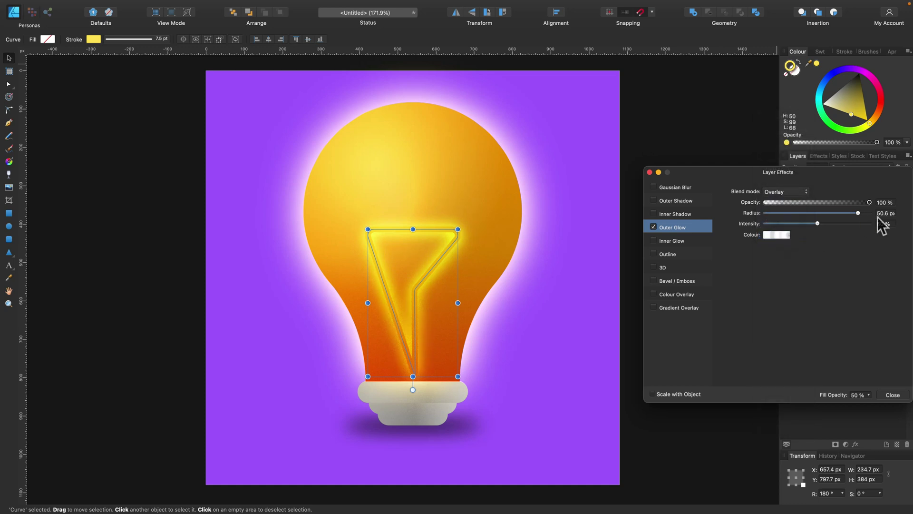
mouse_move(858, 212)
mouse_down()
mouse_move(869, 212)
mouse_move(858, 213)
mouse_up()
click(892, 395)
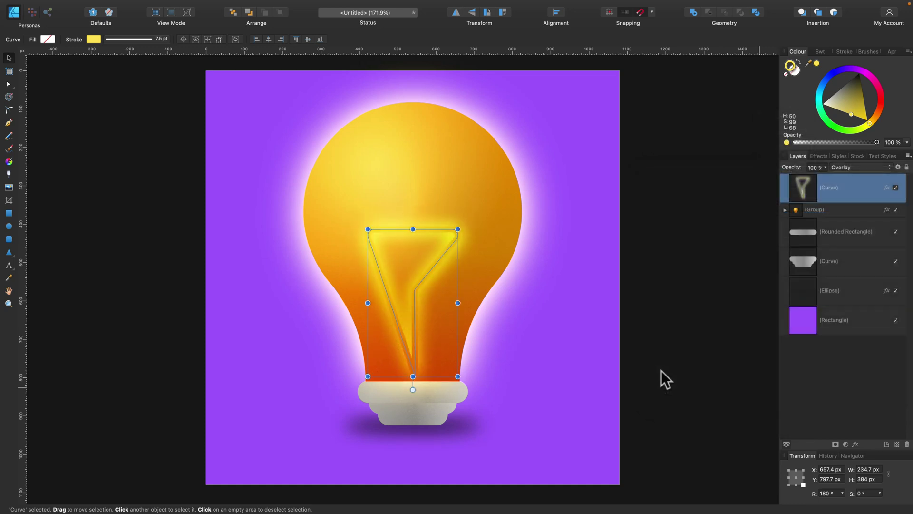
click(673, 366)
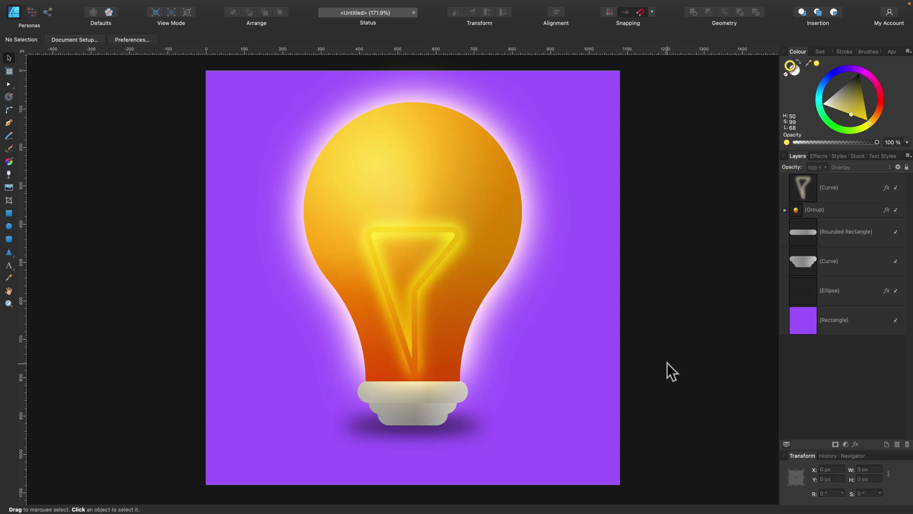
Give the background rectangle a radial gradient centred on the bulb, extending past the canvas edge
click(838, 327)
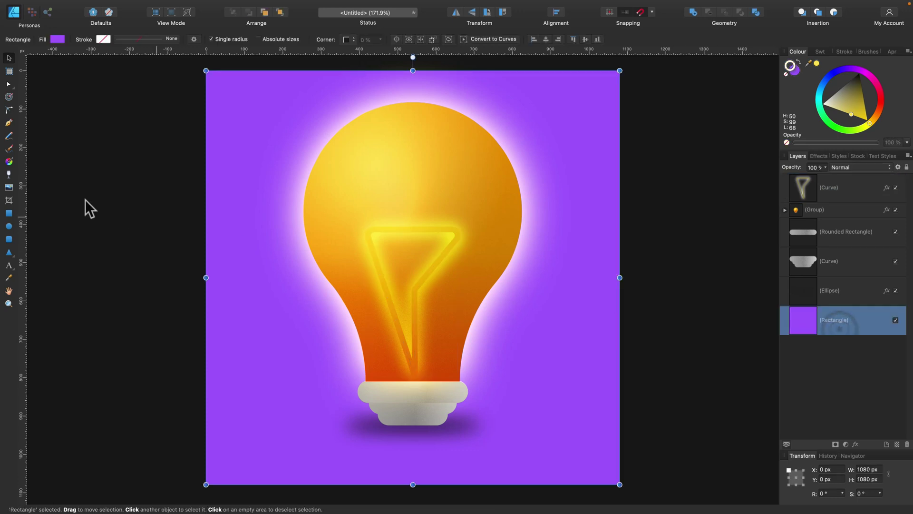
click(9, 161)
click(127, 41)
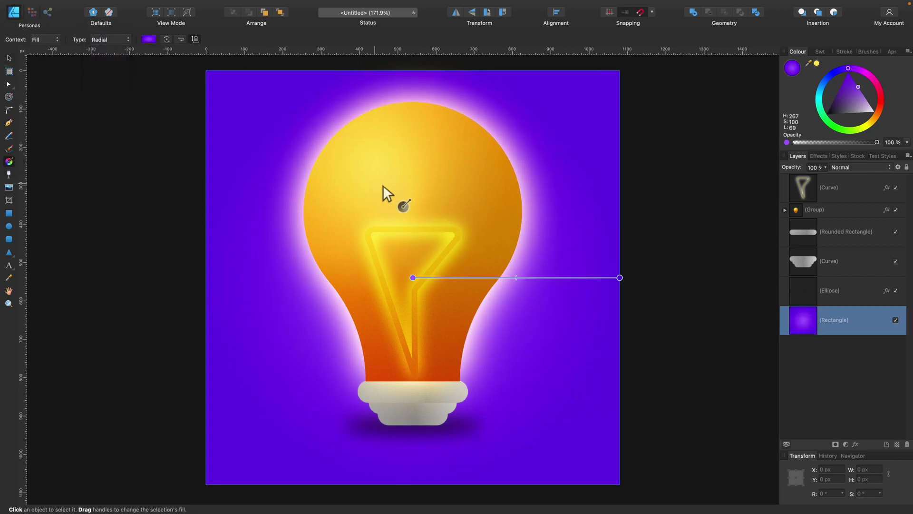
drag(412, 190, 381, 209)
drag(206, 230, 142, 195)
click(277, 191)
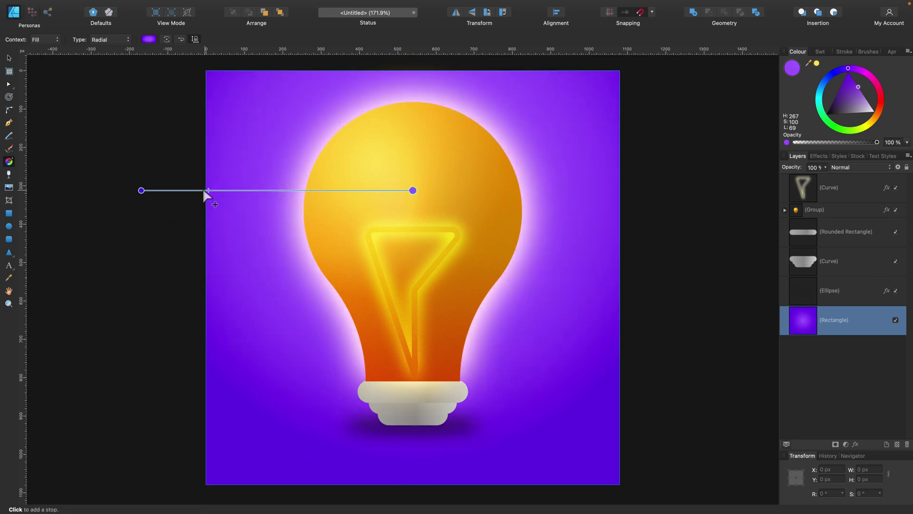
Make the gradient's outer stop blue with some added noise
click(149, 39)
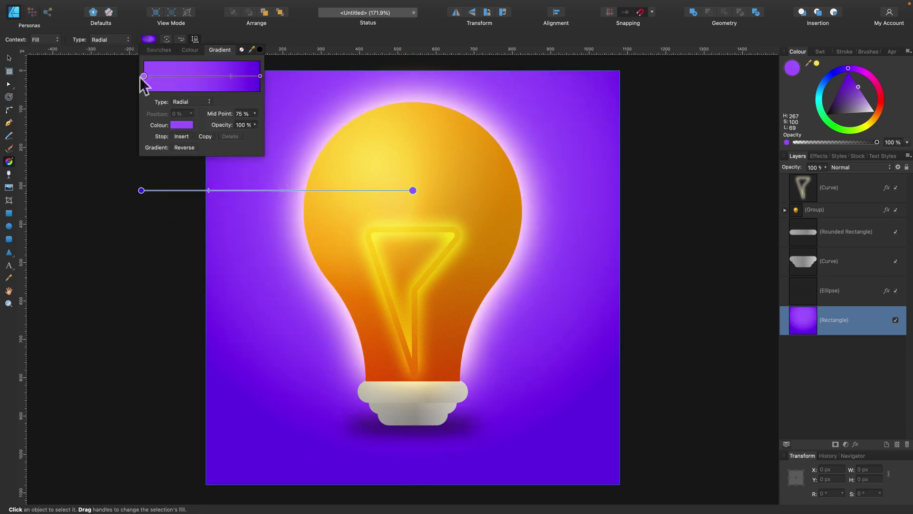
click(260, 76)
click(184, 124)
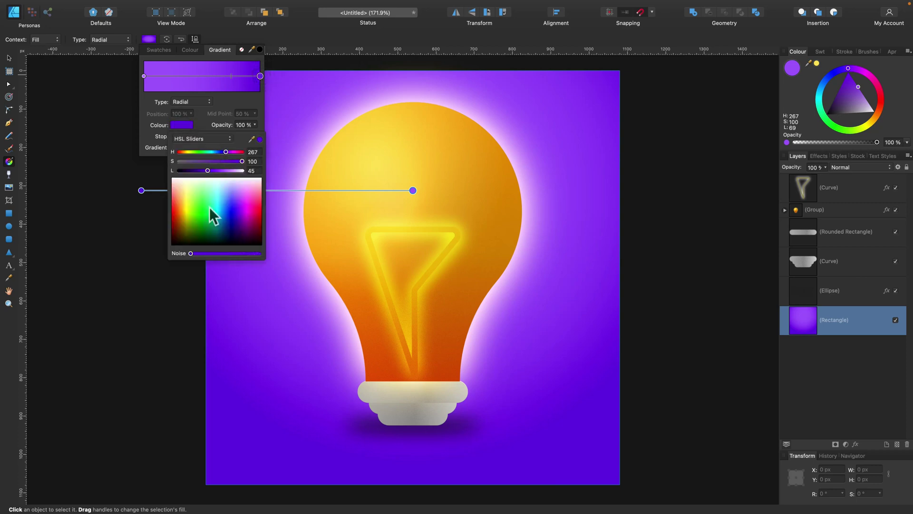
drag(223, 151, 221, 150)
drag(191, 253, 215, 256)
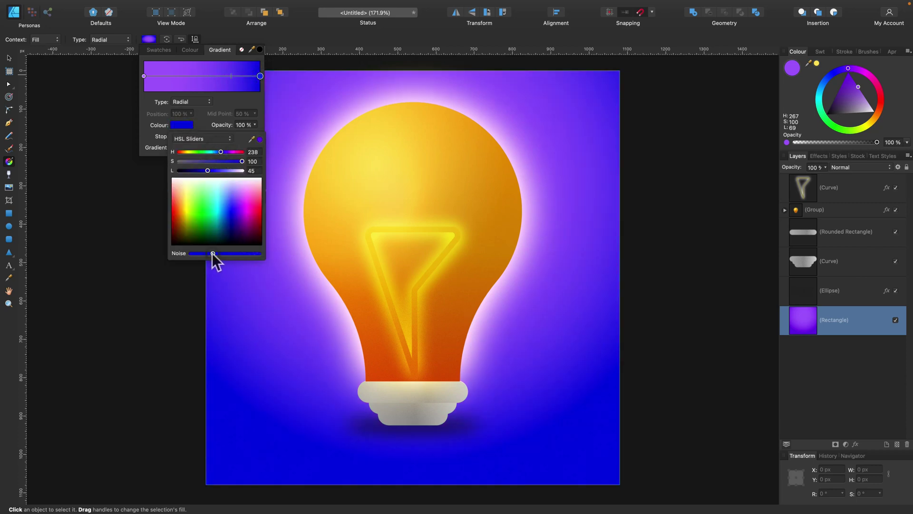
Shift the centre stop to magenta-violet, then deselect to preview the backdrop
click(143, 76)
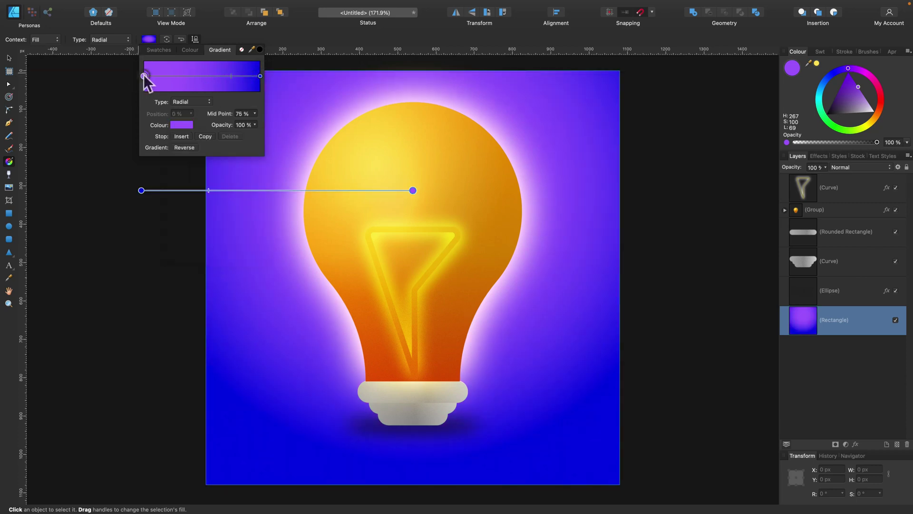
click(182, 125)
drag(222, 151, 228, 170)
click(7, 55)
click(8, 57)
click(169, 136)
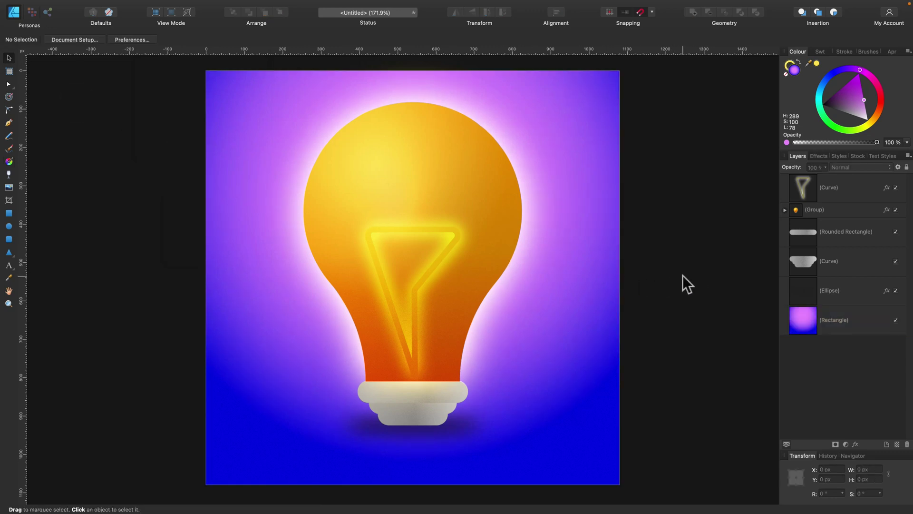
key(super+0)
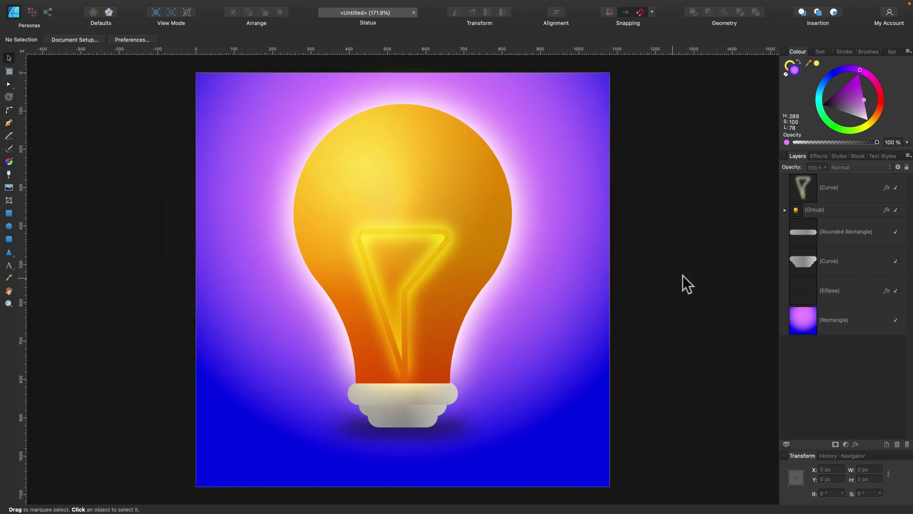